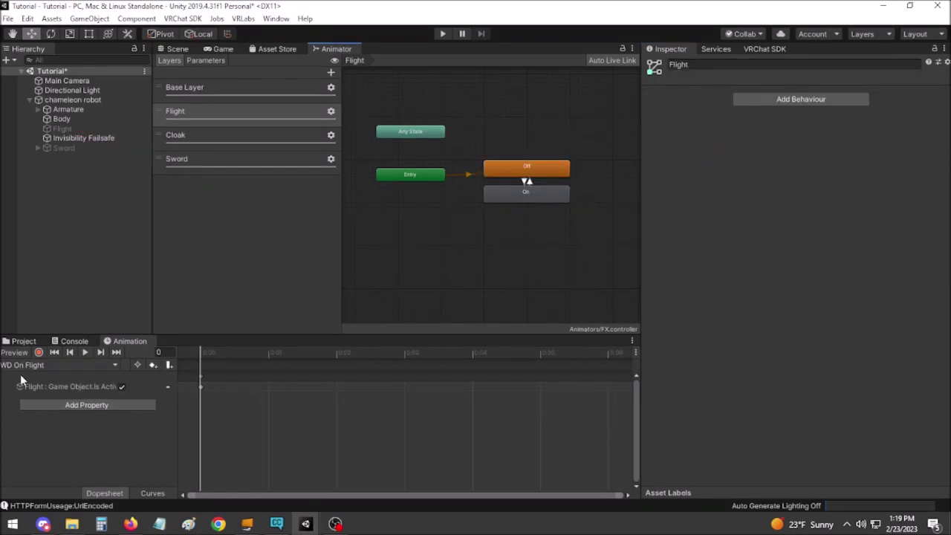
Load the WD On Flight clip and its Flight Is Active keyframe in the Animation window.
click(39, 367)
Preview the WD On Flight clip, then review the Flight layer's Off/On states and both transitions.
click(85, 352)
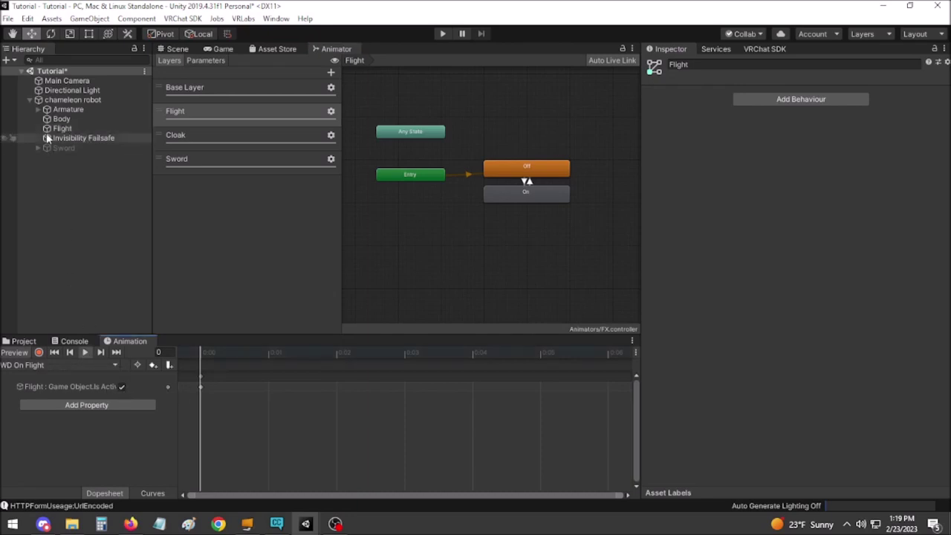
click(14, 352)
click(522, 193)
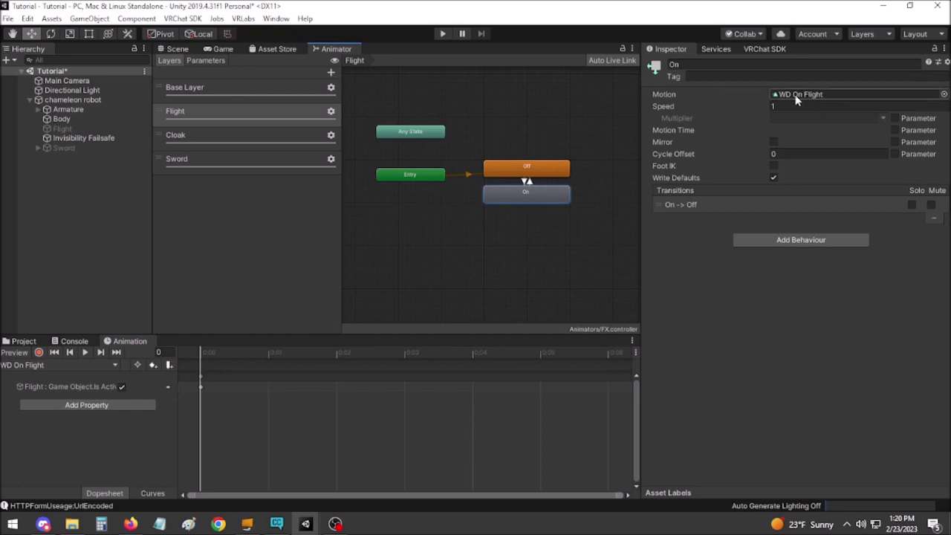
click(527, 182)
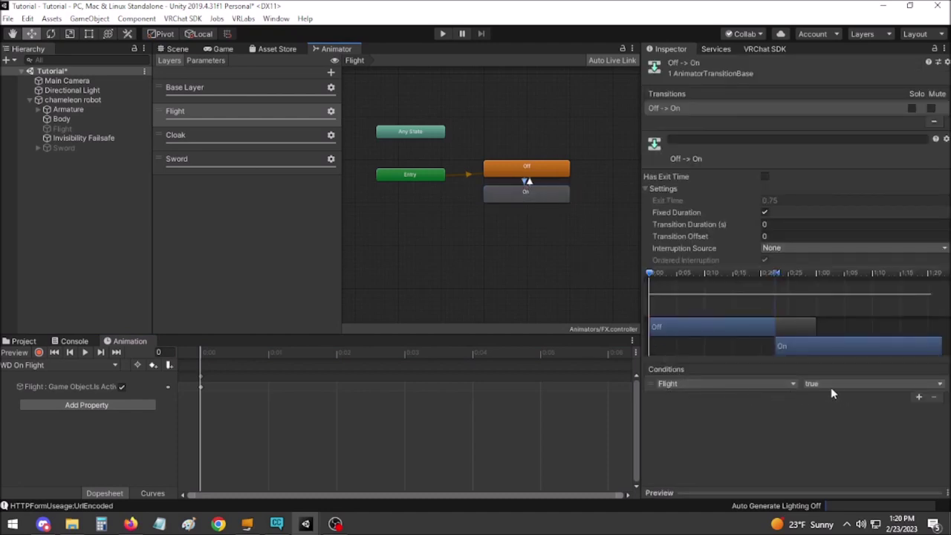
click(544, 174)
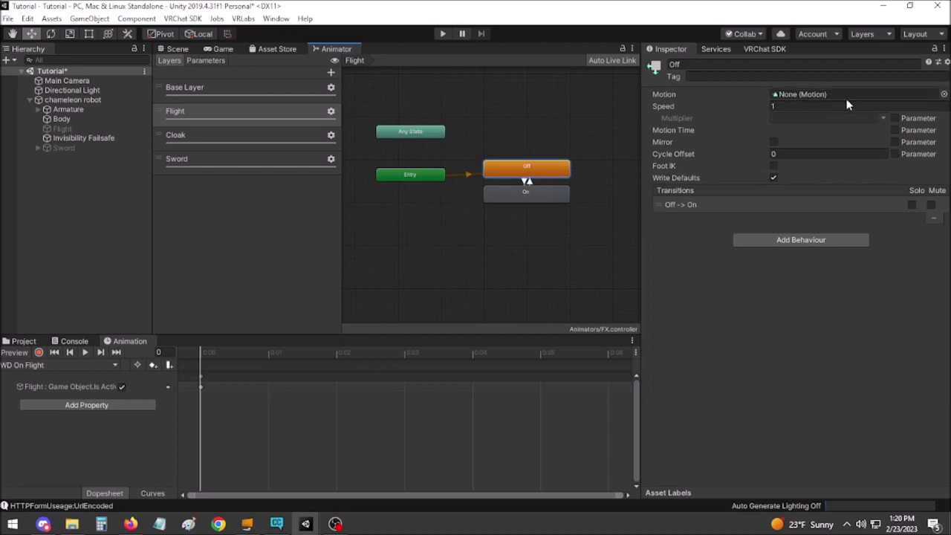
click(527, 184)
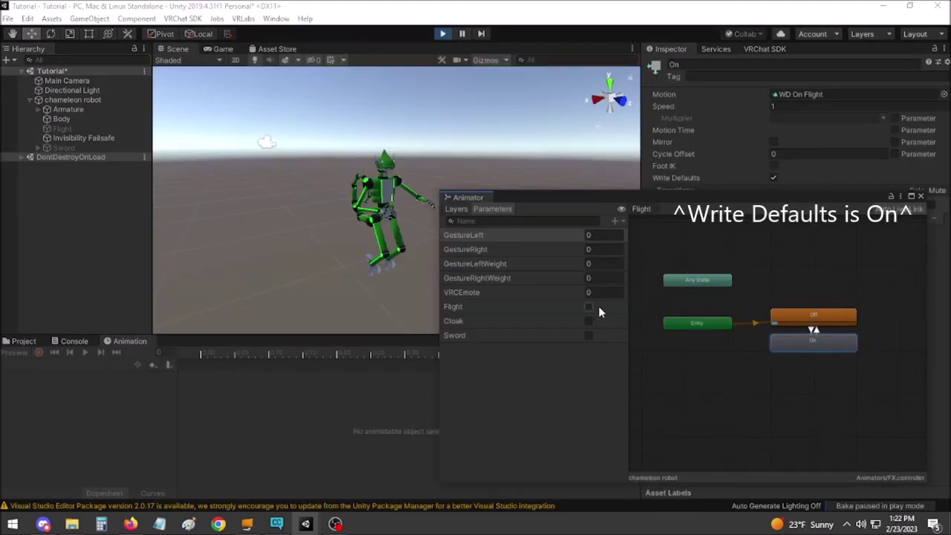
In play mode, toggle the Flight parameter on and off repeatedly to watch the platform appear and vanish.
click(590, 306)
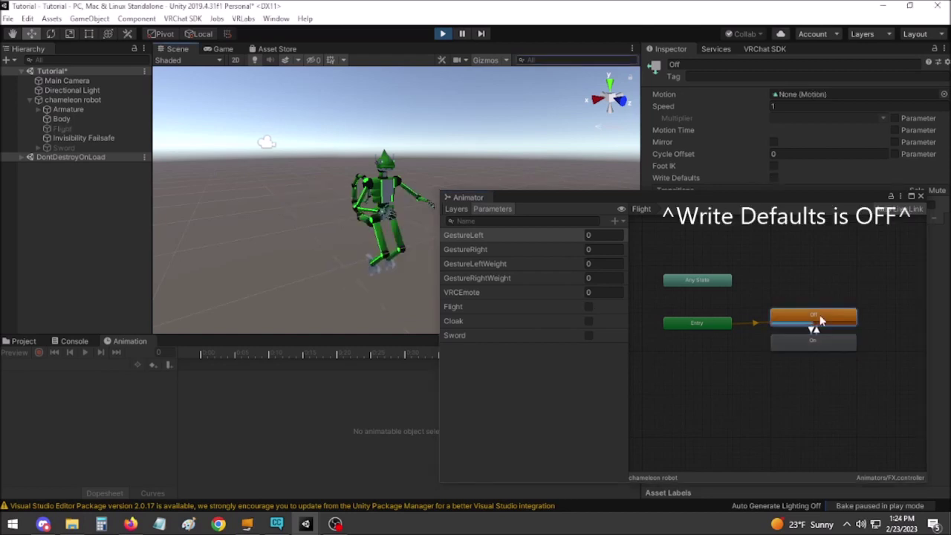
click(588, 306)
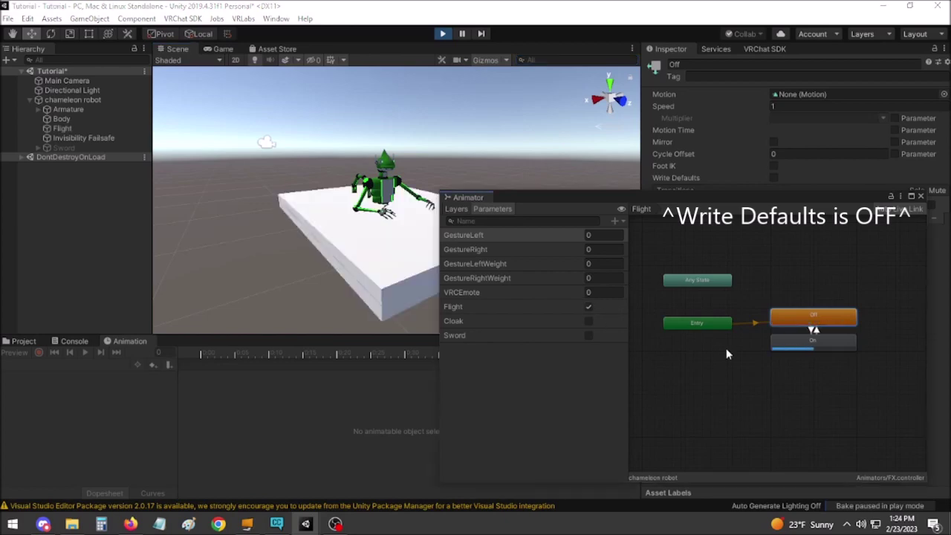
click(588, 306)
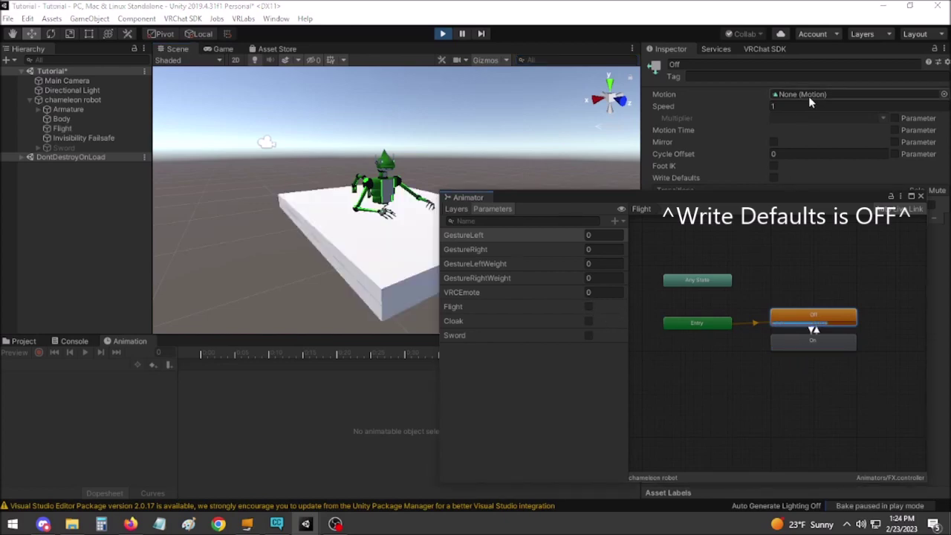
click(588, 306)
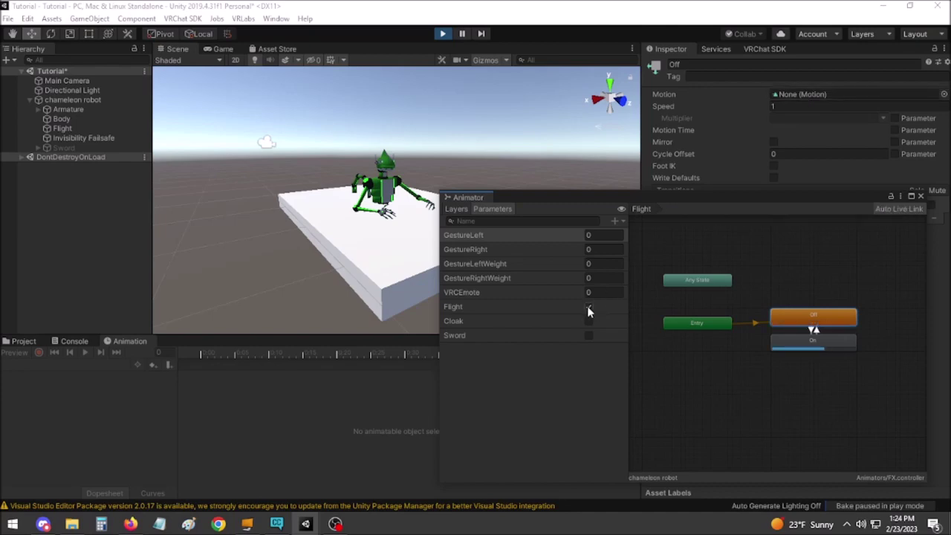
click(588, 306)
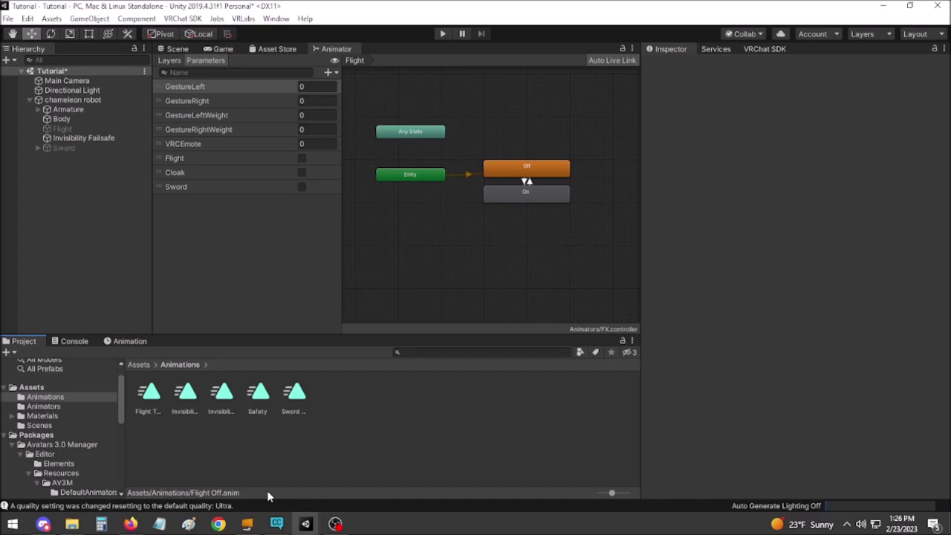
Create a new animation clip named Flight Off in the Animations folder.
right_click(344, 404)
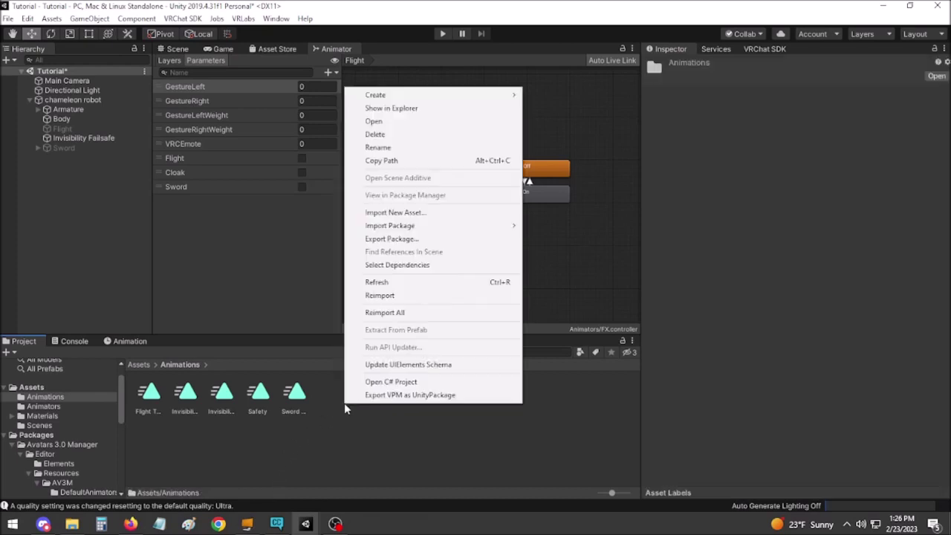
mouse_move(416, 94)
click(556, 349)
text(Flight Off)
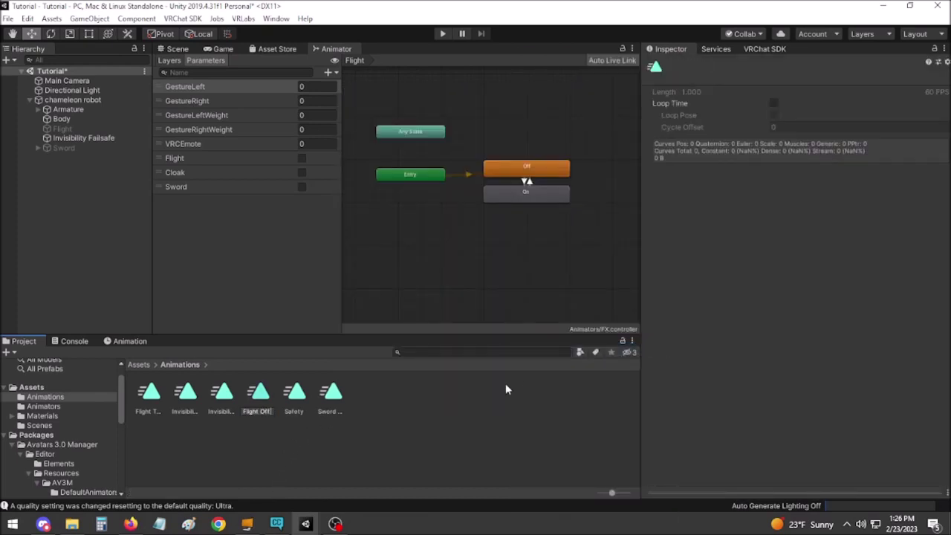
key(Return)
Record the Flight object as inactive in the Flight Off clip on the chameleon robot avatar.
click(73, 100)
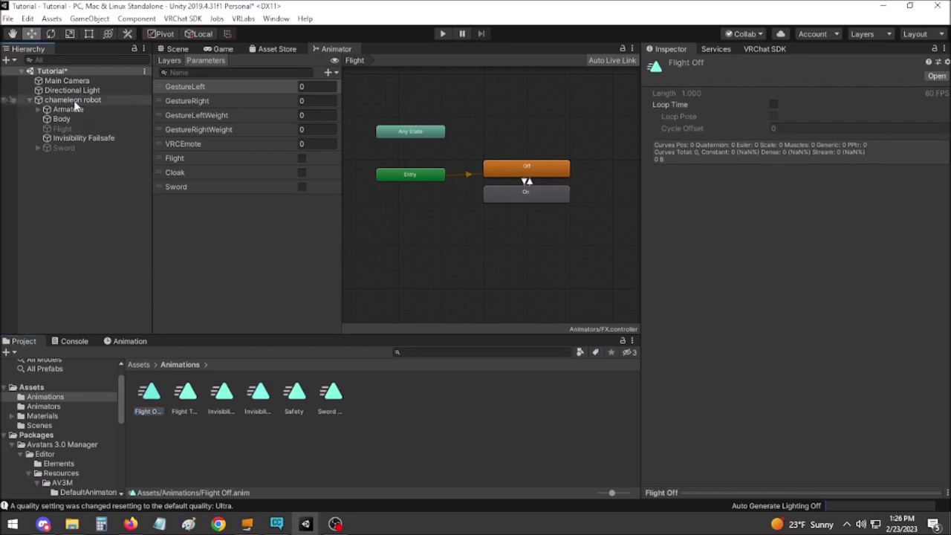
click(128, 341)
click(60, 365)
click(63, 390)
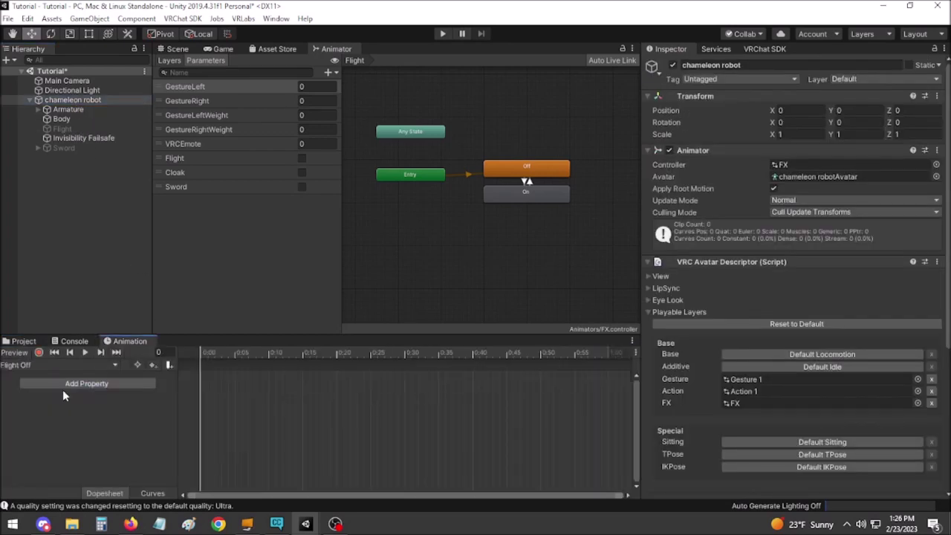
click(38, 353)
click(72, 128)
click(677, 65)
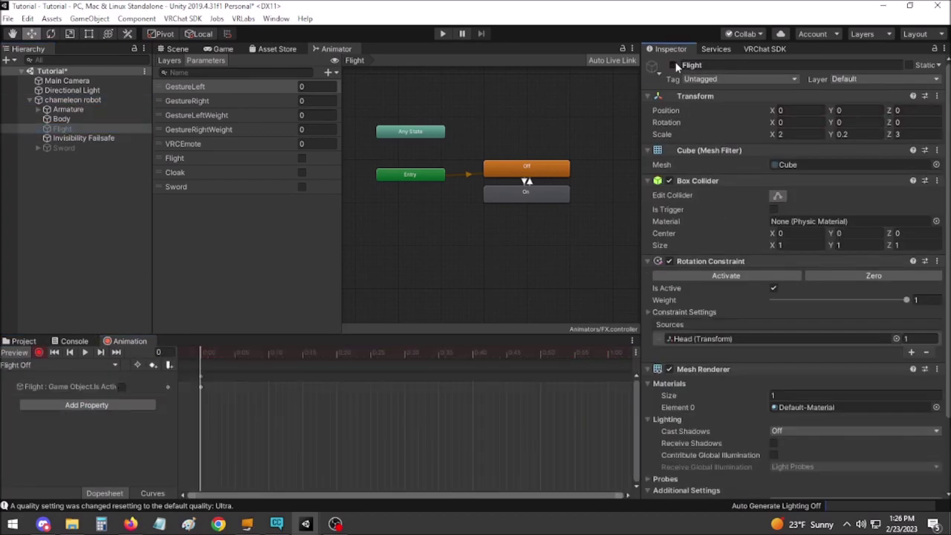
click(676, 65)
click(13, 353)
Assign Flight Off as the motion of the Flight layer's Off state.
click(525, 171)
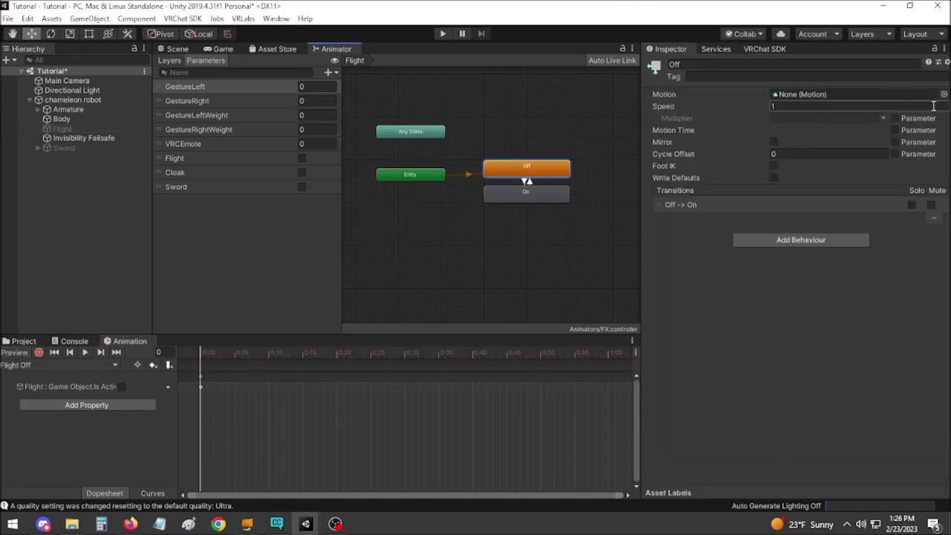
click(936, 106)
text(fli)
double_click(651, 104)
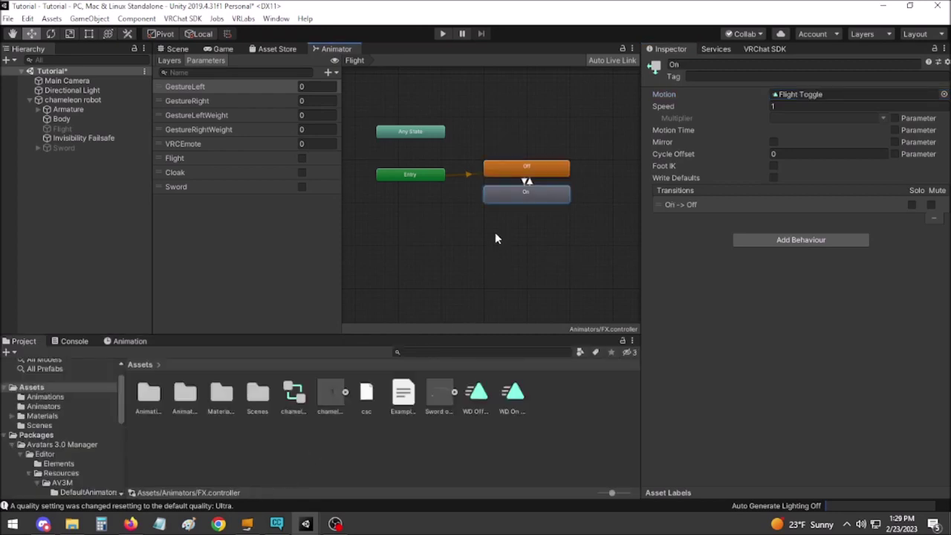
Rework the Flight Toggle clip so its Is Active track has keys at 0:00 and frame 1.
click(800, 94)
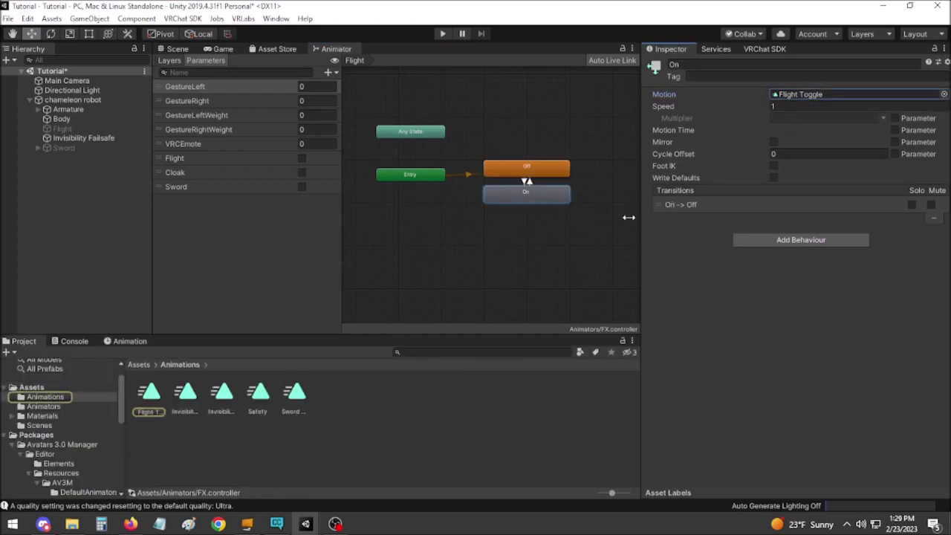
double_click(149, 394)
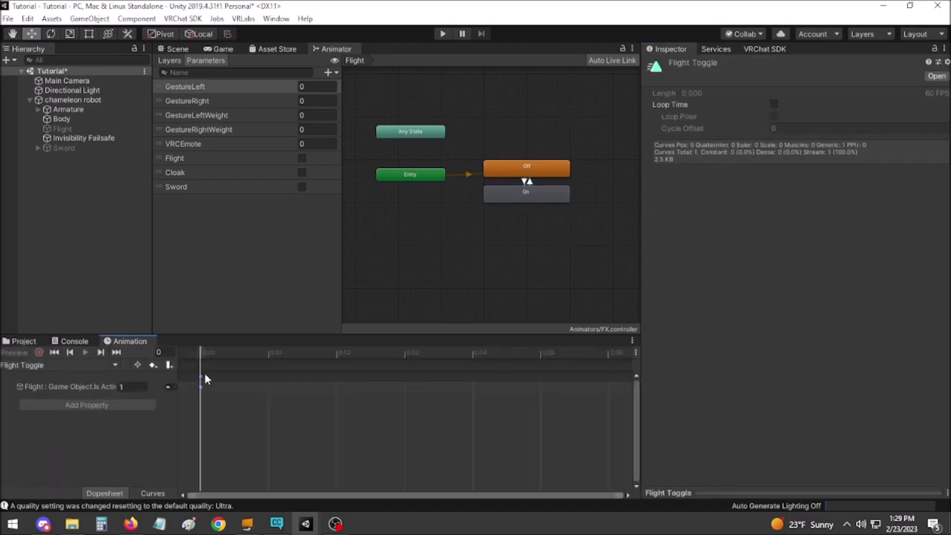
drag(204, 379, 244, 378)
click(139, 385)
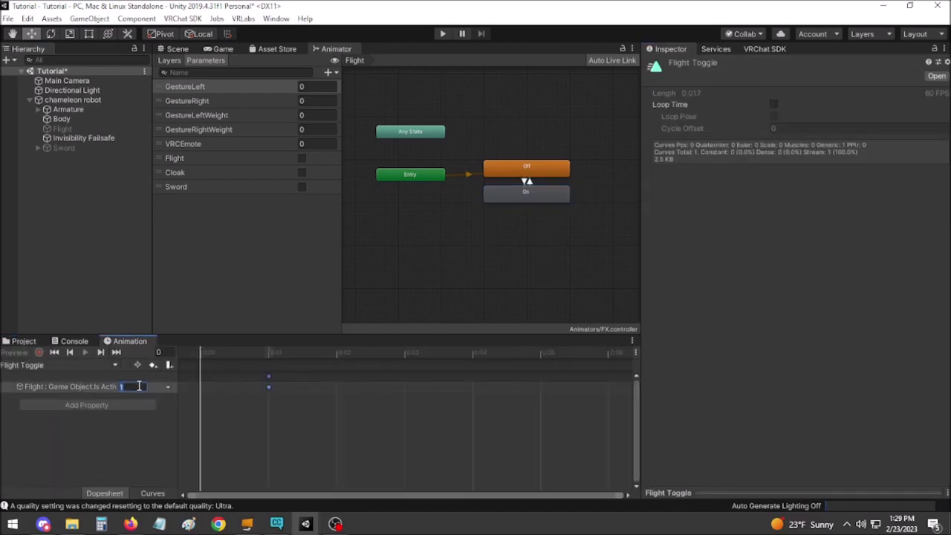
click(267, 354)
drag(211, 357, 270, 355)
Set the Flight layer's Off state to play Flight Toggle at speed -1.
click(554, 177)
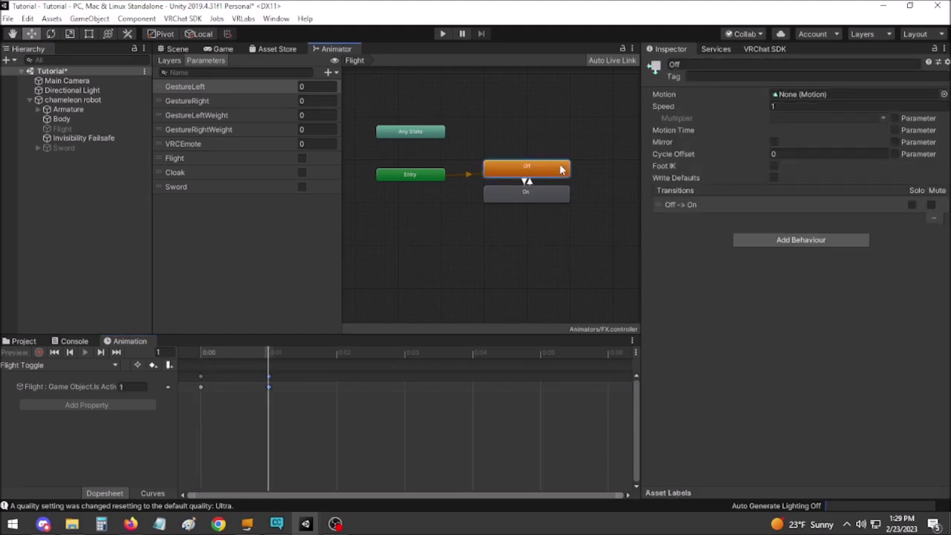
click(944, 94)
text(fl)
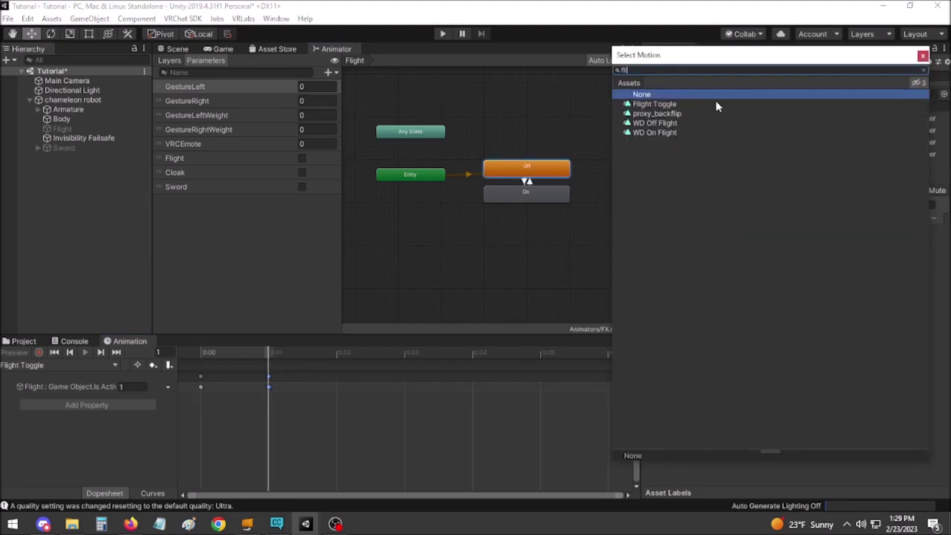
double_click(672, 106)
click(787, 106)
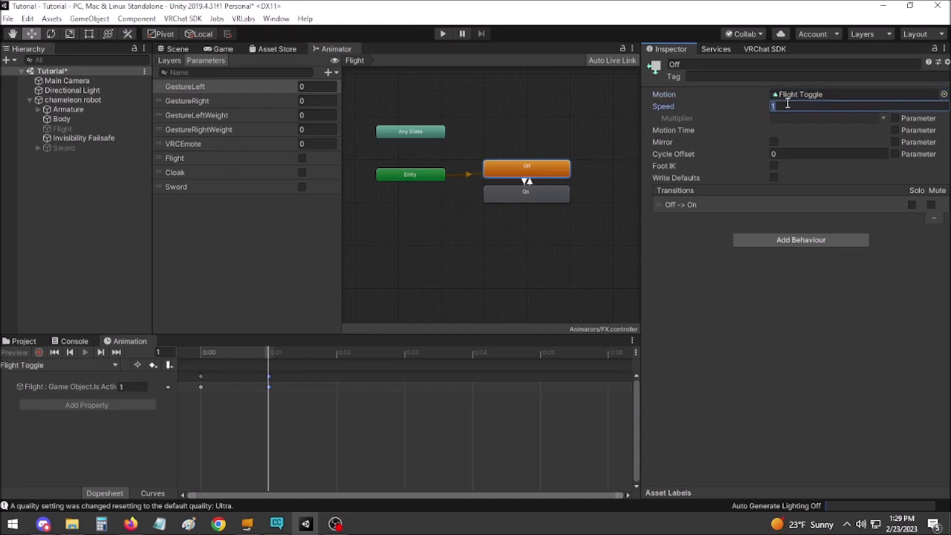
text(-1)
click(695, 271)
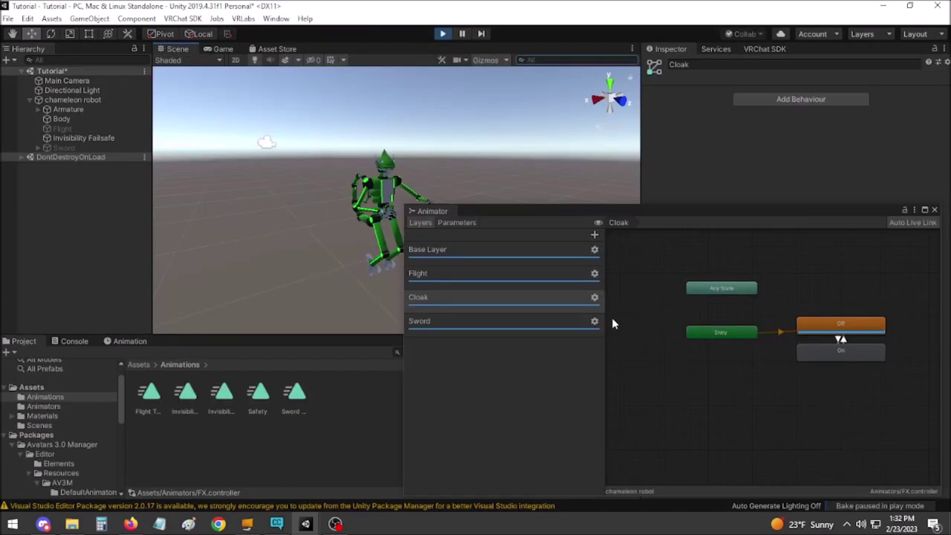
Inspect the Cloak layer's states and toggle the Cloak parameter on and off to test invisibility.
click(529, 303)
click(835, 350)
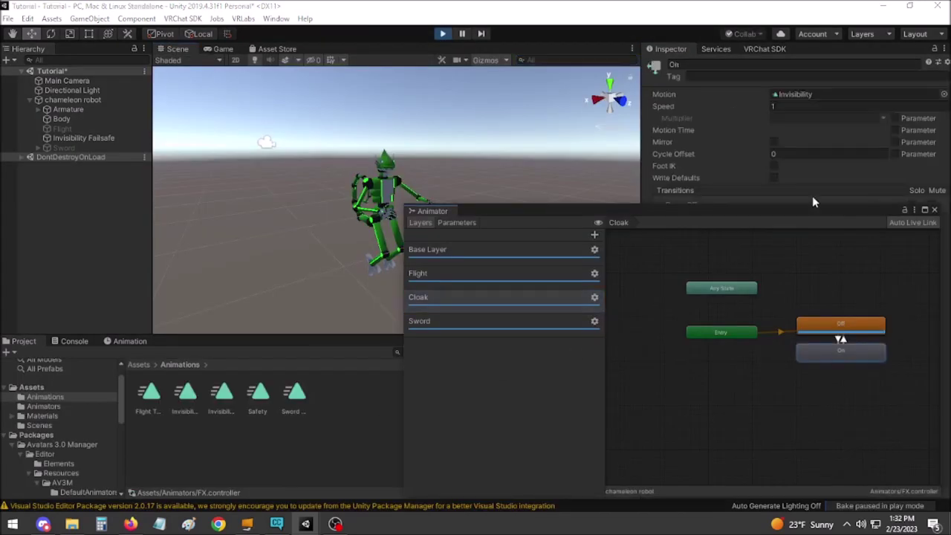
click(834, 326)
click(836, 351)
click(456, 222)
click(565, 335)
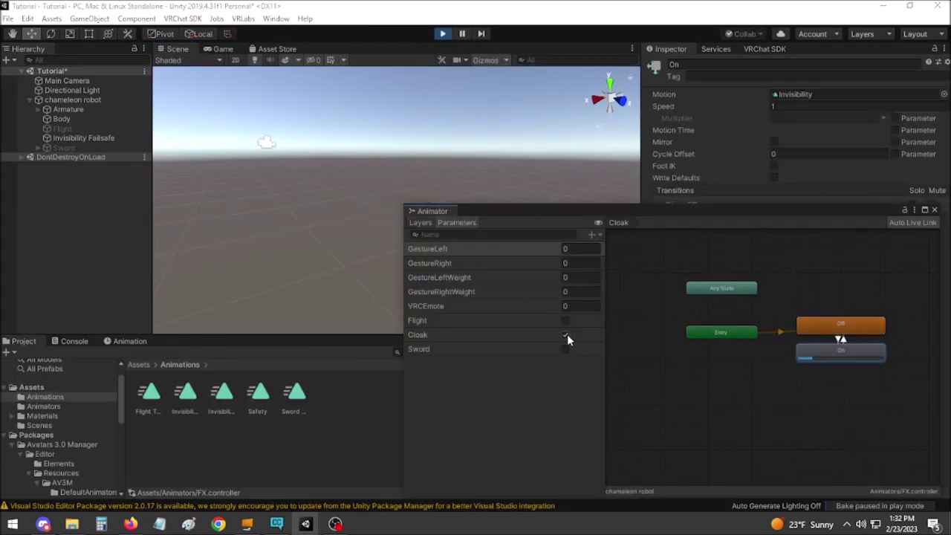
click(566, 334)
click(851, 323)
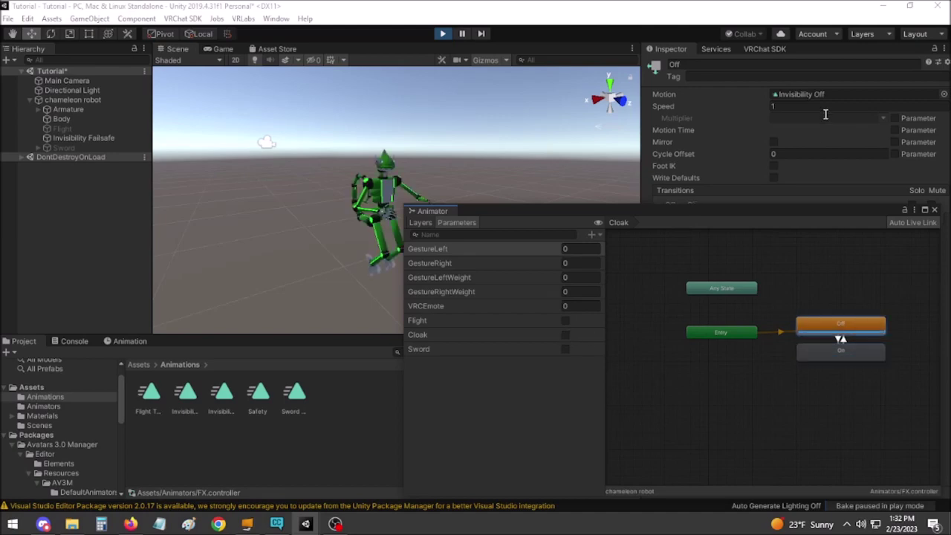
Inspect the Sword layer's states and toggle the Sword parameter on, then back off.
click(420, 222)
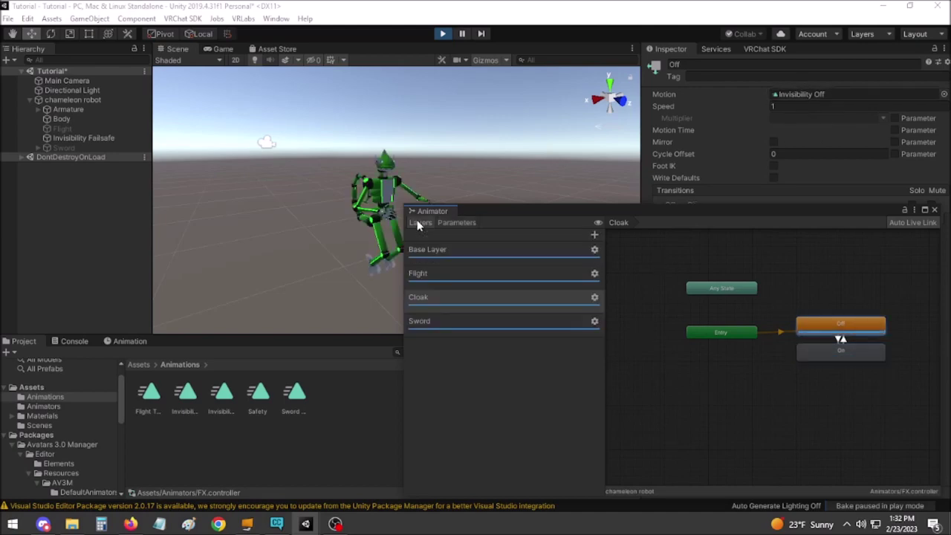
click(477, 327)
click(860, 352)
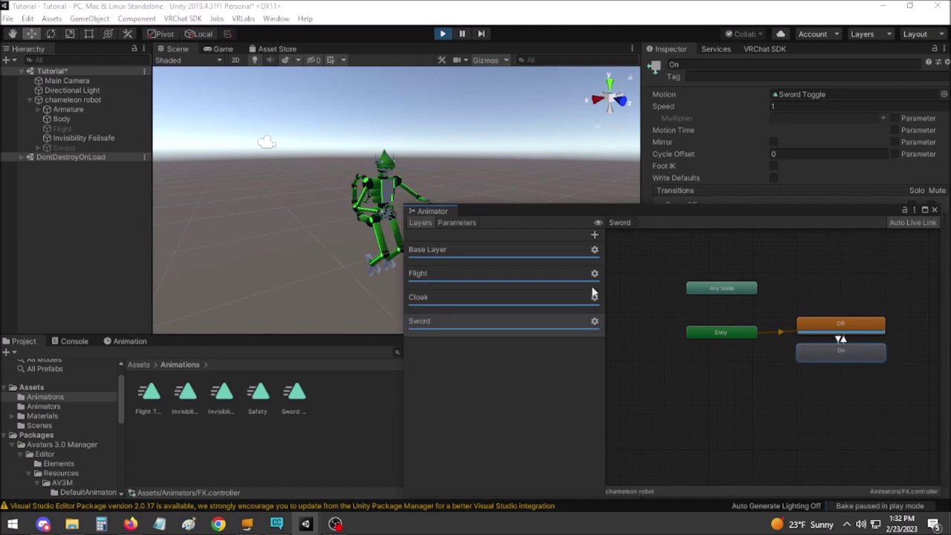
click(456, 222)
click(565, 349)
click(419, 222)
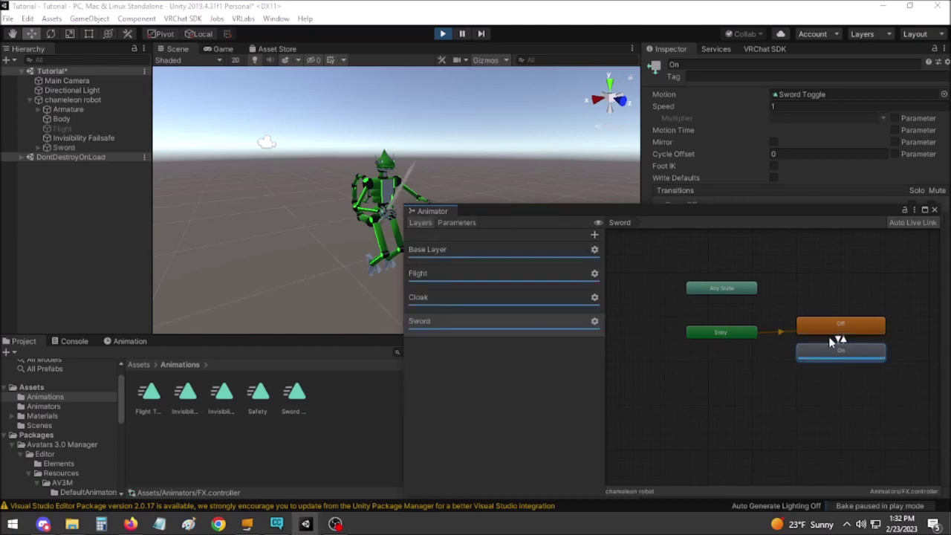
click(801, 324)
click(456, 222)
click(565, 348)
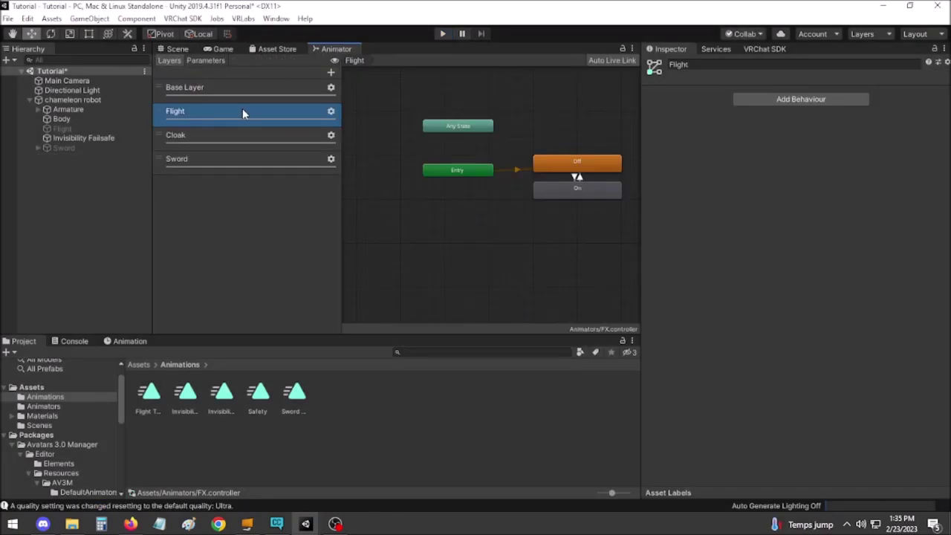
Compare the Off and On states of the Flight and Cloak layers.
click(577, 165)
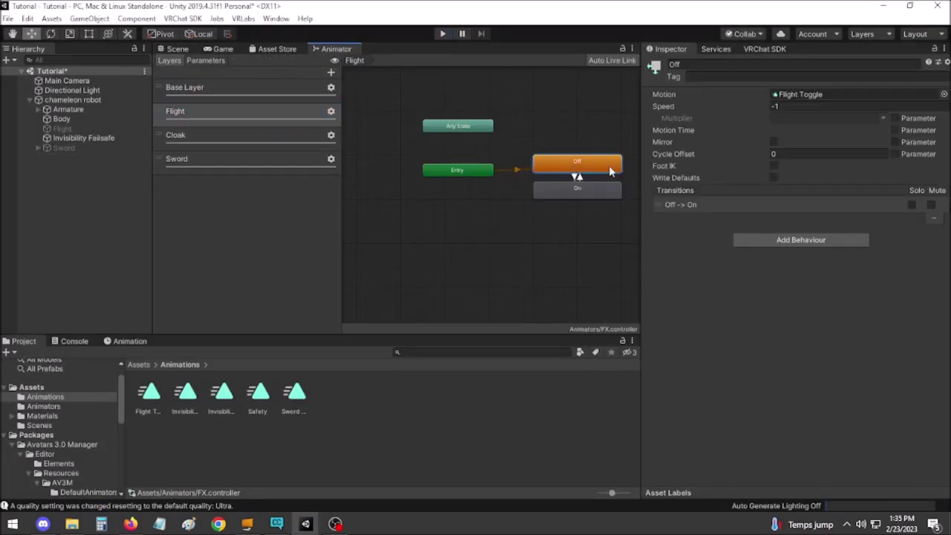
click(578, 190)
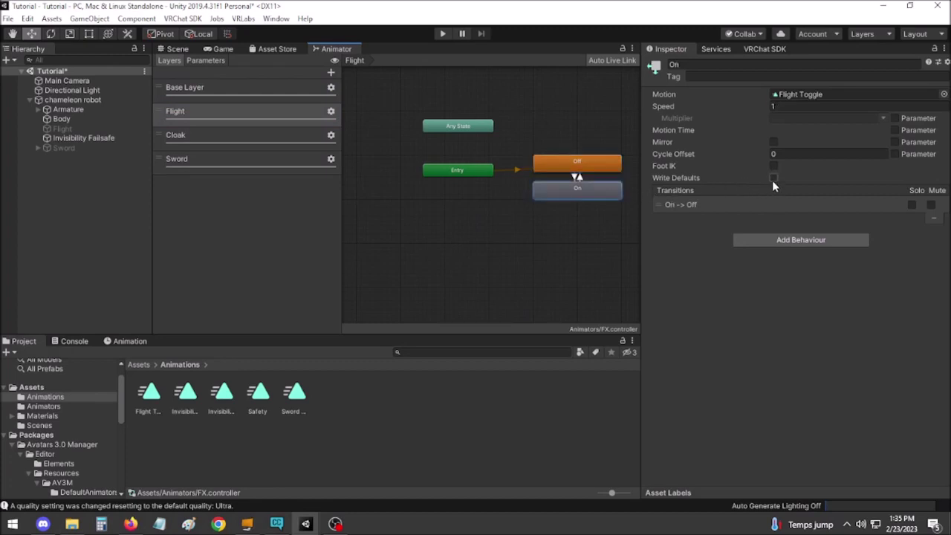
click(312, 136)
click(614, 170)
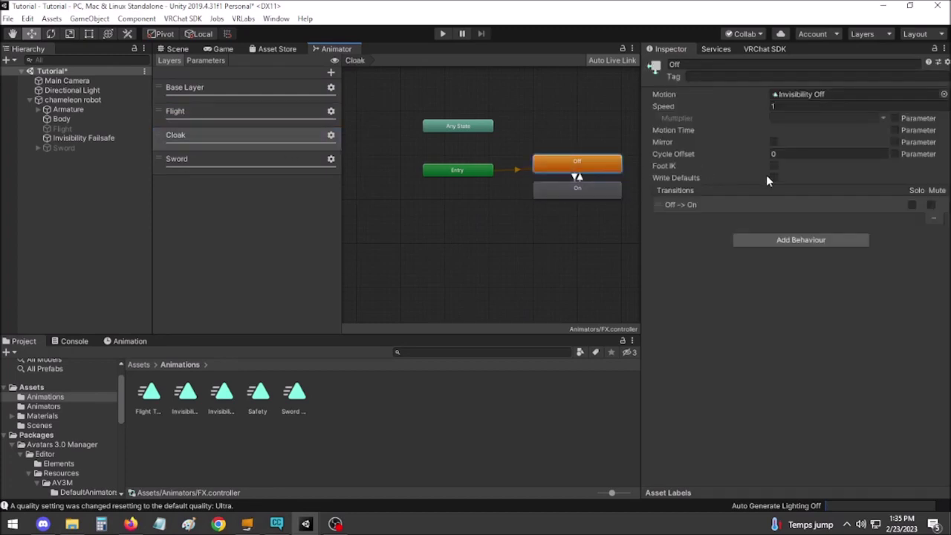
click(599, 191)
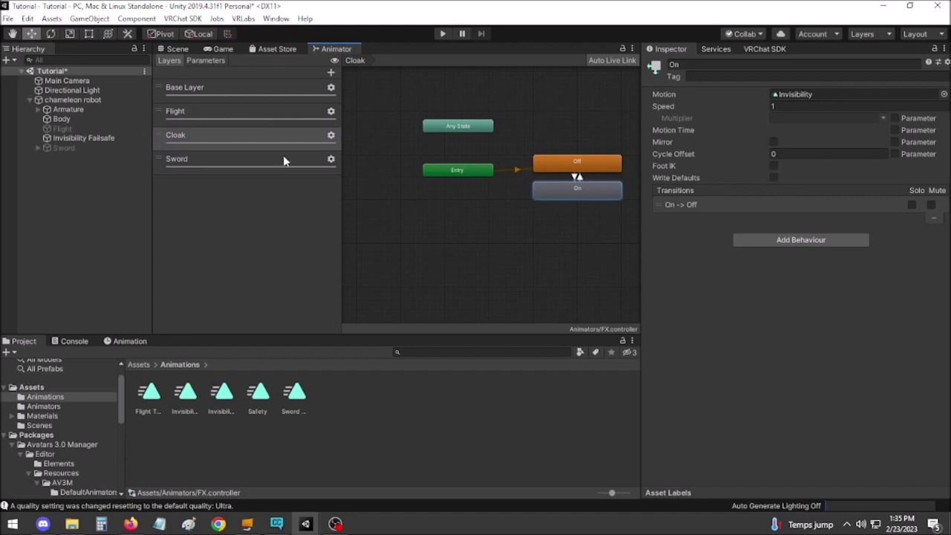
Turn off Write Defaults on the Sword layer's On state.
click(283, 161)
click(576, 164)
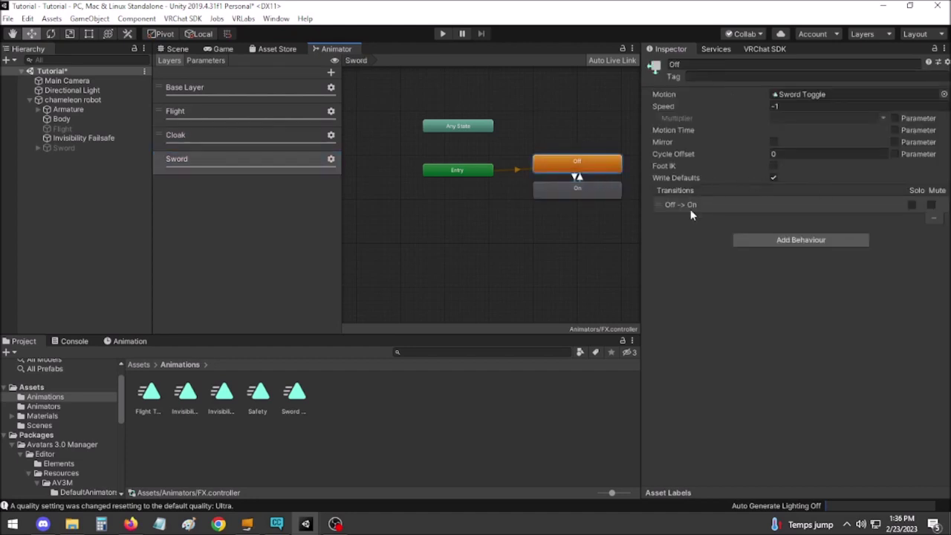
click(586, 190)
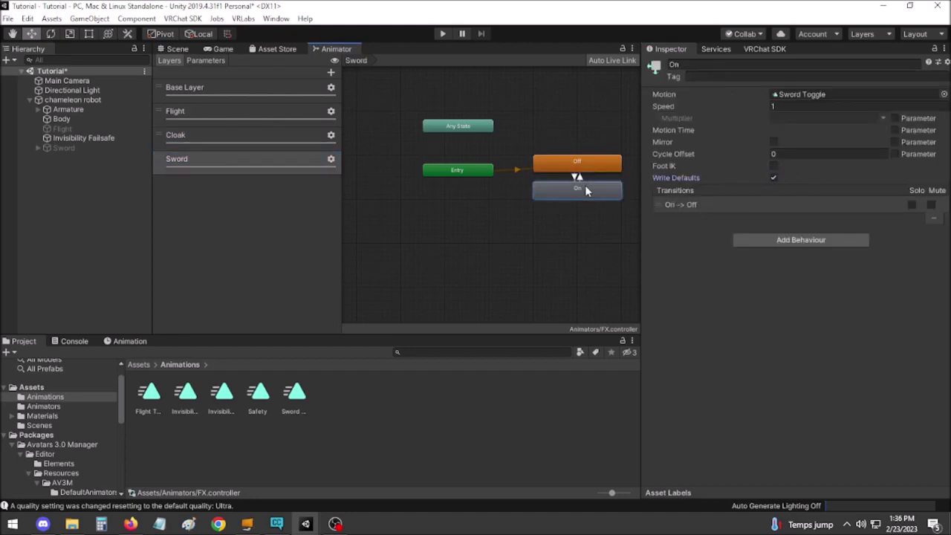
click(773, 179)
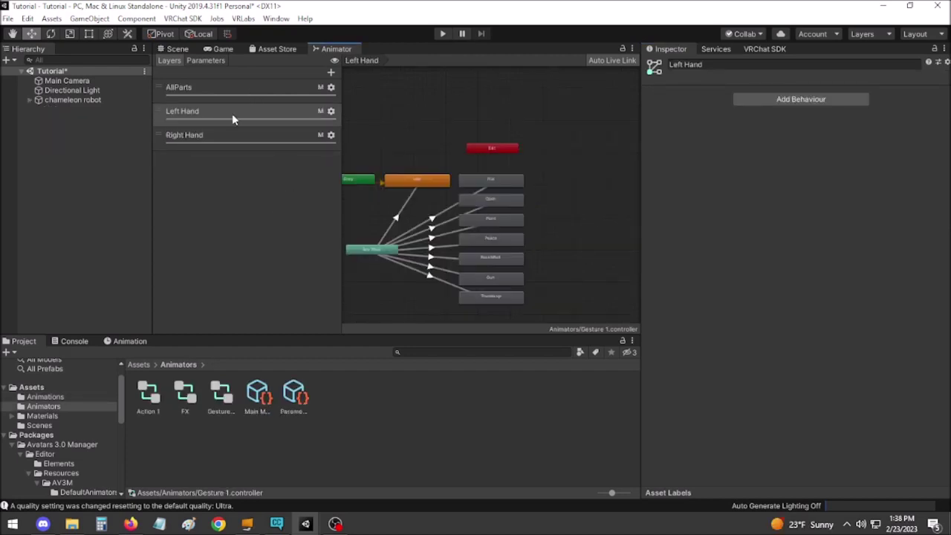
Inspect the Gesture 1 Left Hand layer's Idle, Fist, Open, Point and Peace states.
click(231, 112)
click(442, 182)
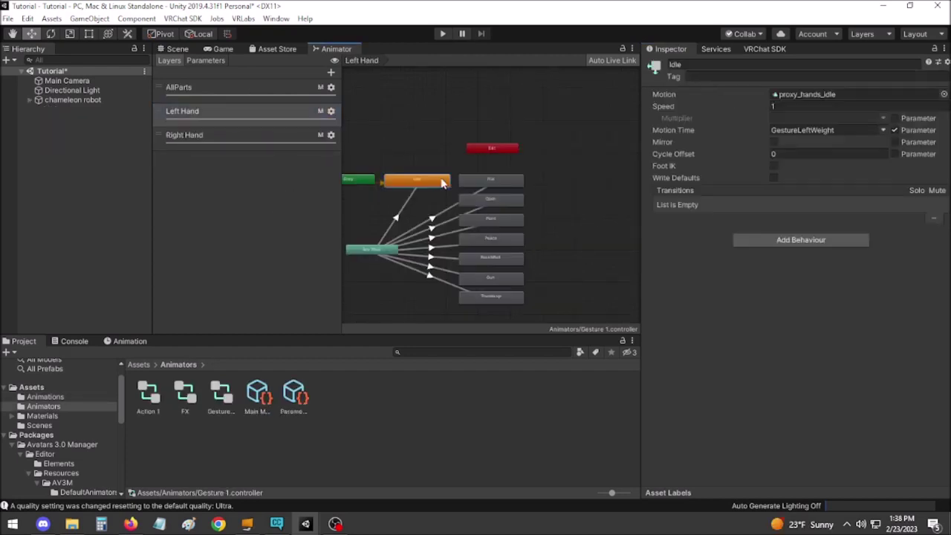
click(519, 182)
click(506, 198)
click(505, 220)
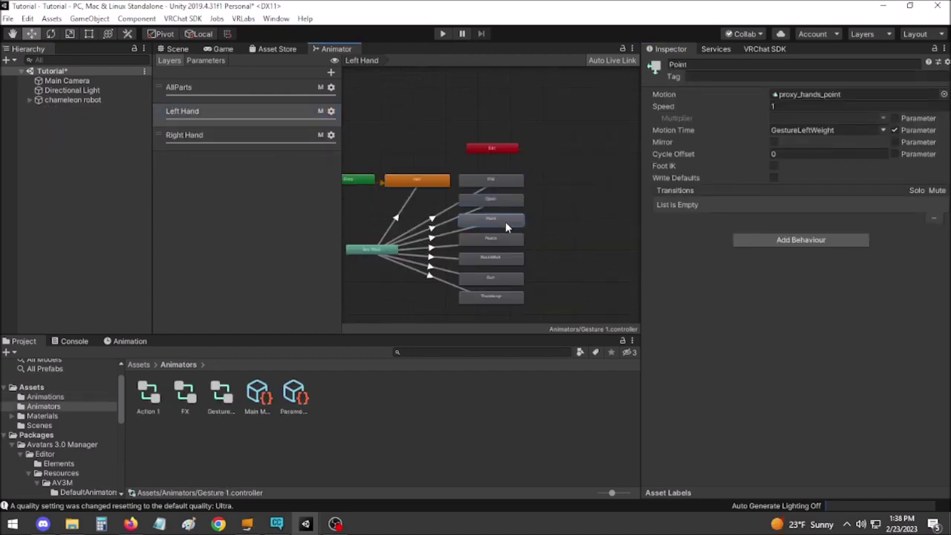
click(504, 239)
click(585, 259)
Add a Flight layer containing an empty state with Write Defaults checked.
click(331, 72)
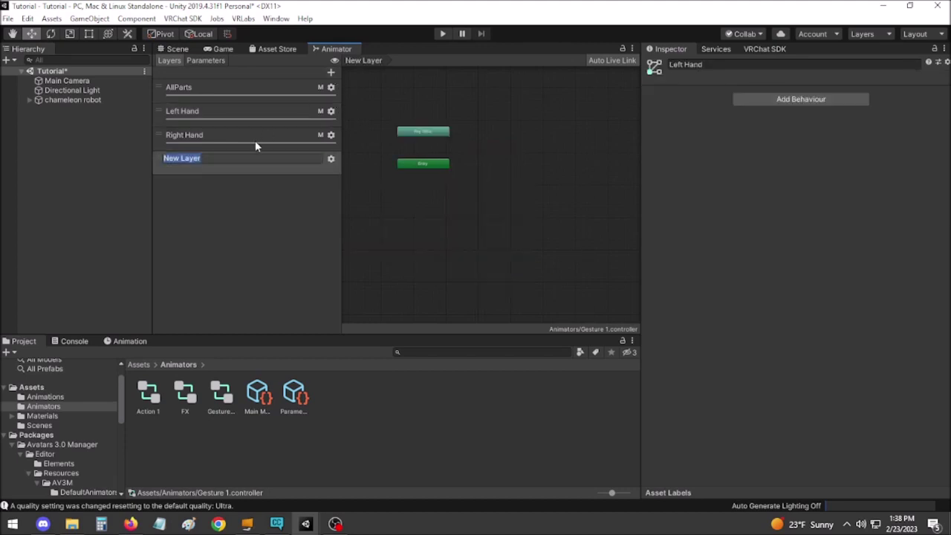
text(Flight)
key(Return)
right_click(475, 153)
click(512, 157)
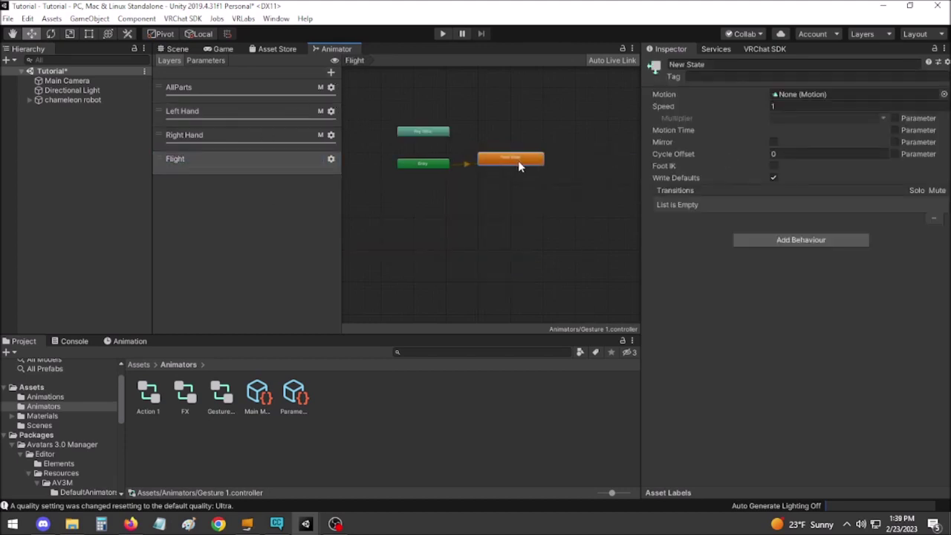
click(773, 179)
Inspect the Right Hand layer's Fist, Open and Point states.
click(308, 137)
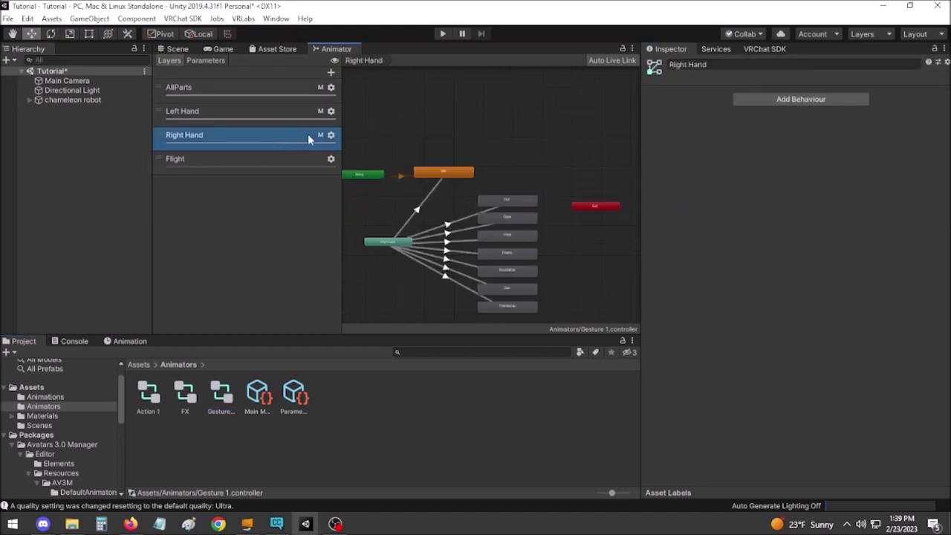
click(507, 200)
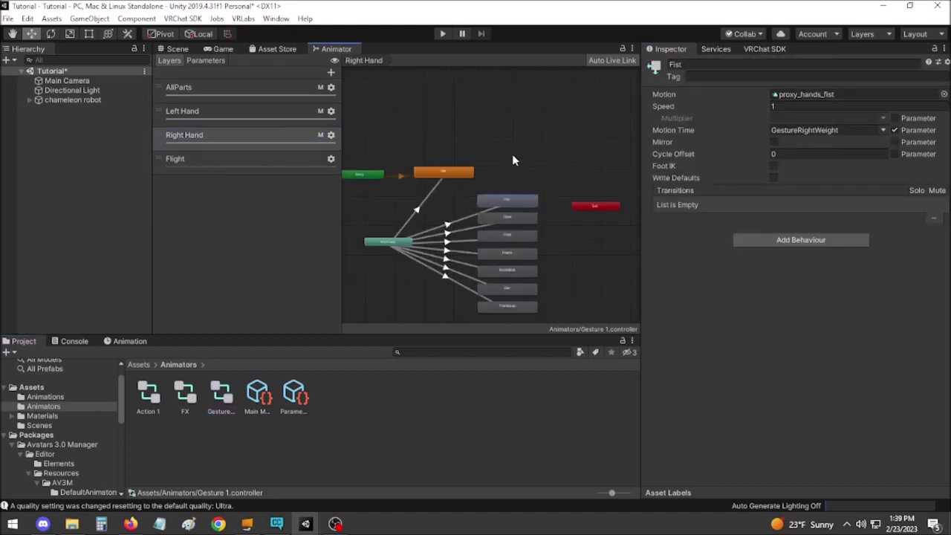
click(502, 219)
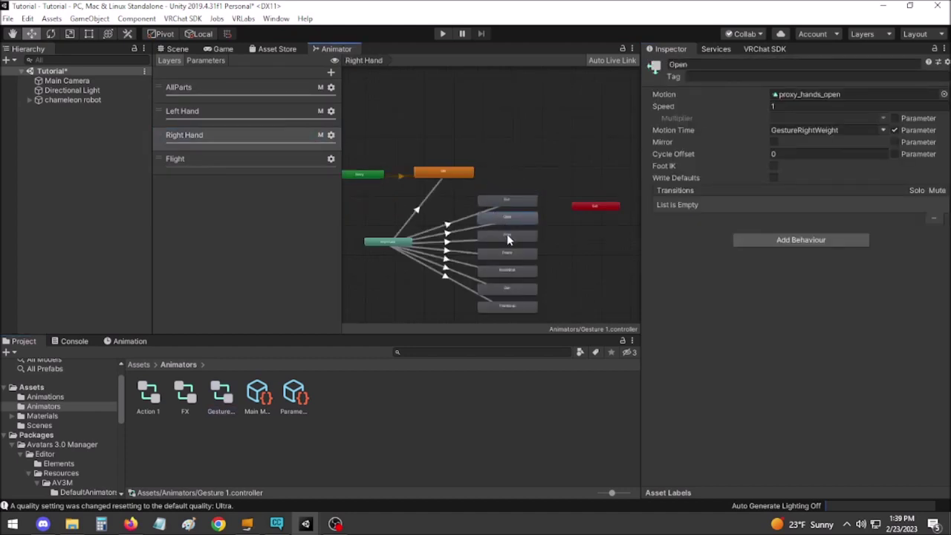
click(507, 235)
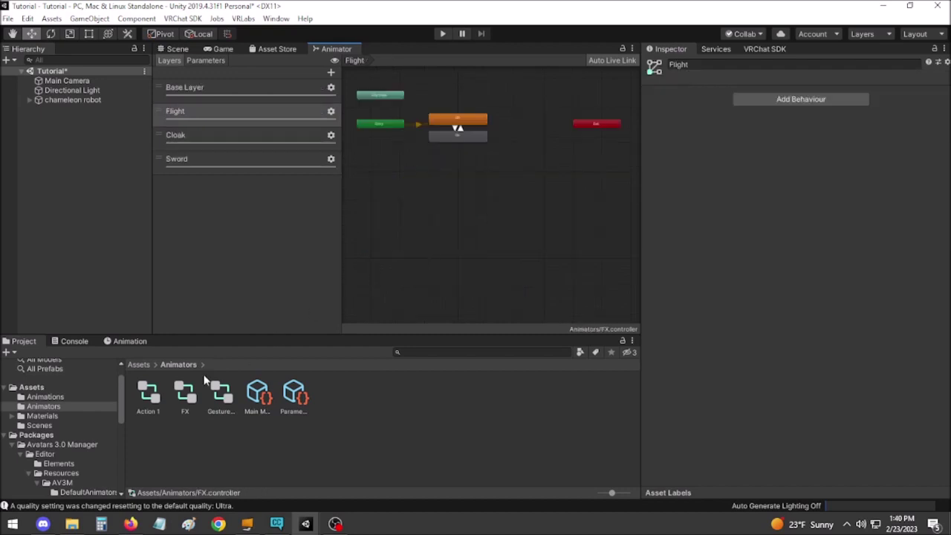
In the Action 1 graph, inspect the WaitForActionOrAFK, Sit, Prepare Standing and sadkick states.
click(146, 401)
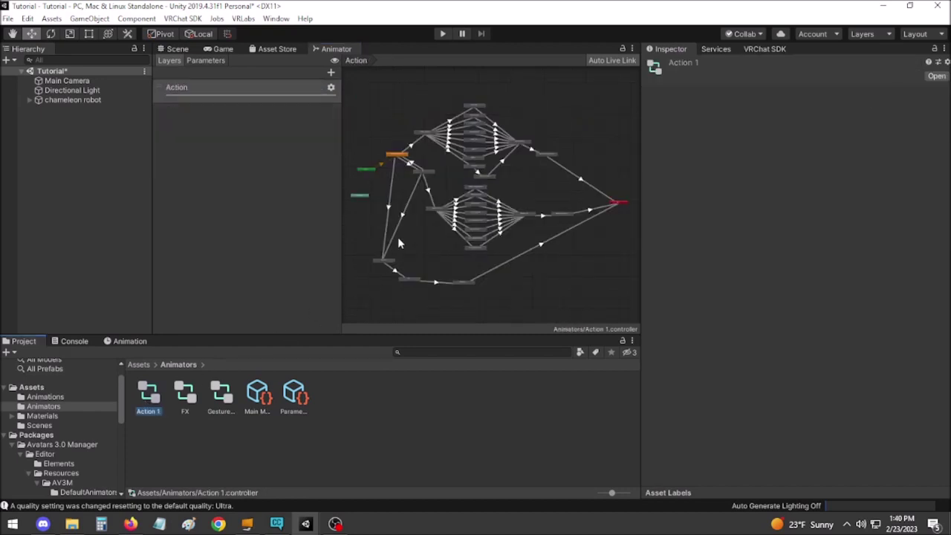
scroll(391, 155, up, 5)
click(421, 170)
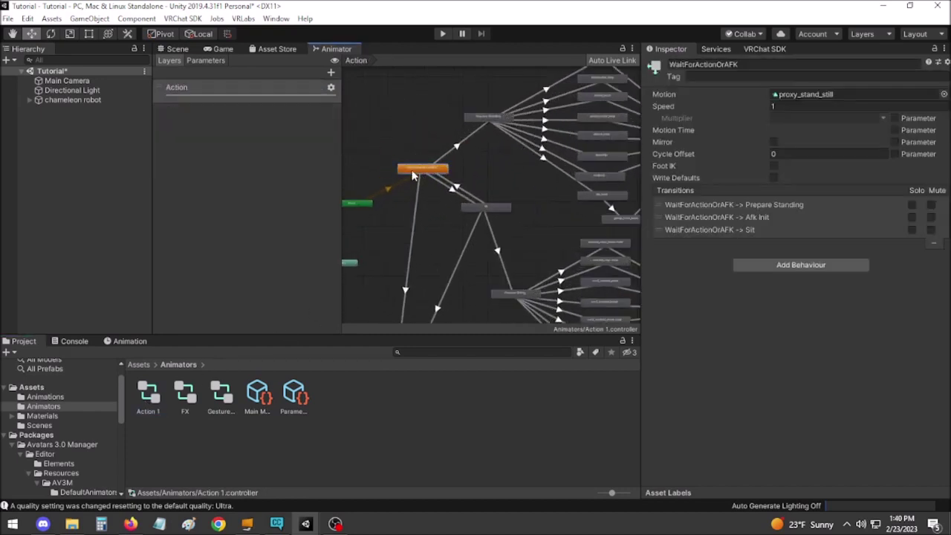
scroll(421, 171, up, 2)
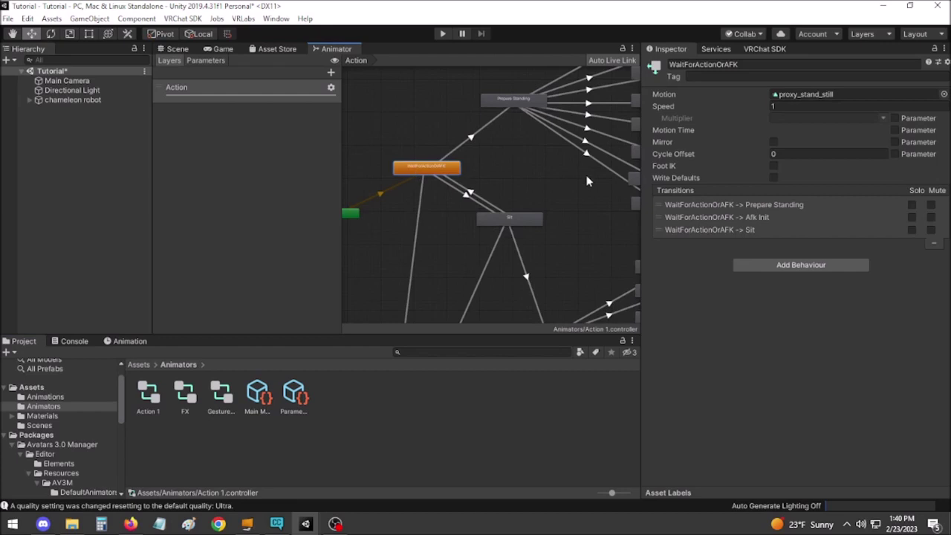
click(523, 222)
click(523, 102)
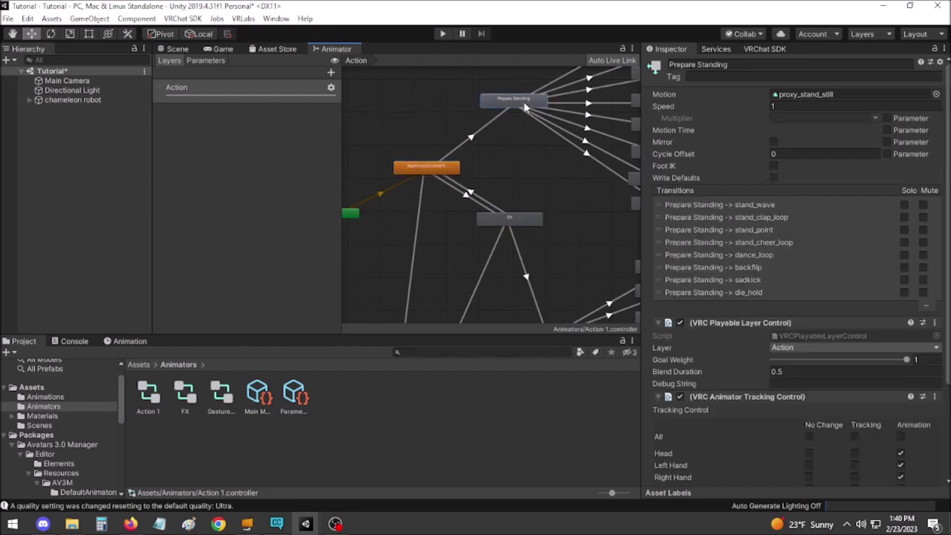
scroll(524, 104, down, 3)
click(603, 159)
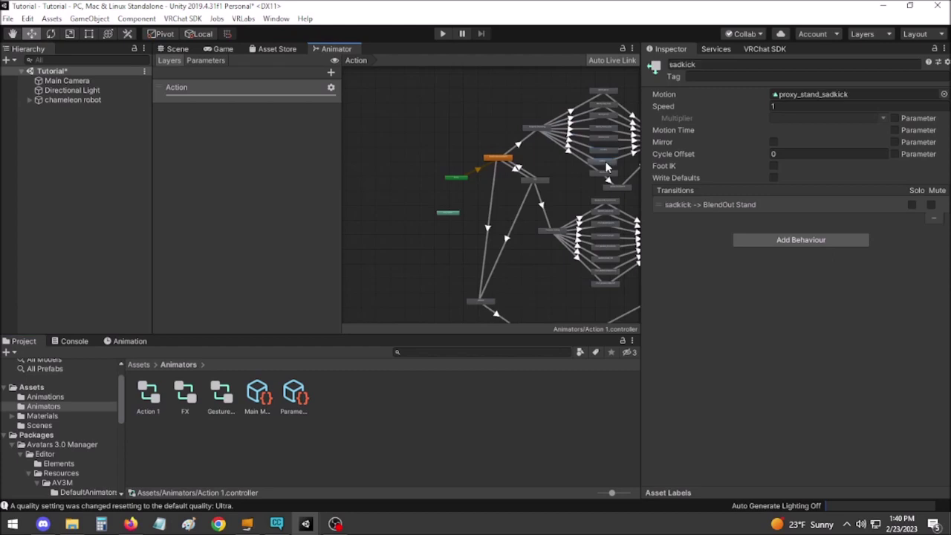
click(603, 169)
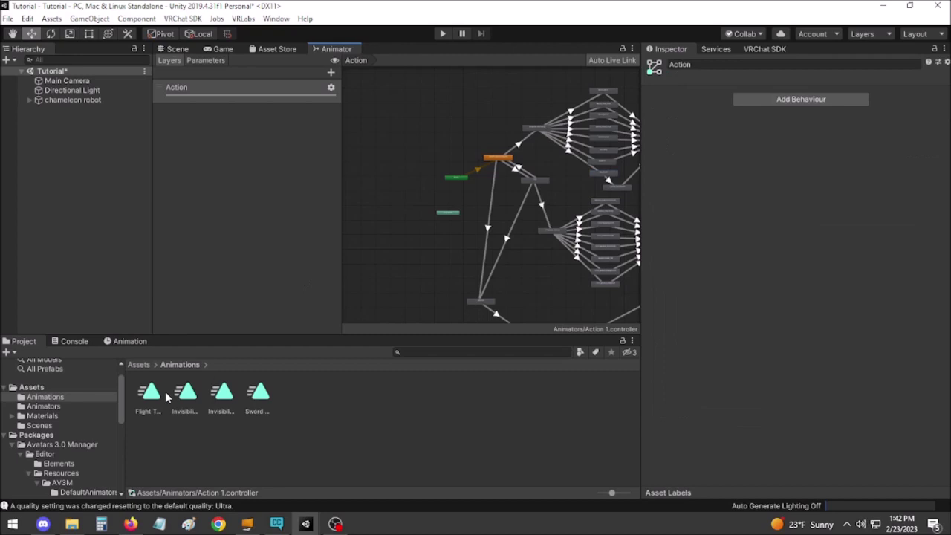
Review the Flight Toggle, Invisibility Off, Invisibility and Sword Toggle clips, then box-select the entire Action graph.
click(150, 401)
click(185, 402)
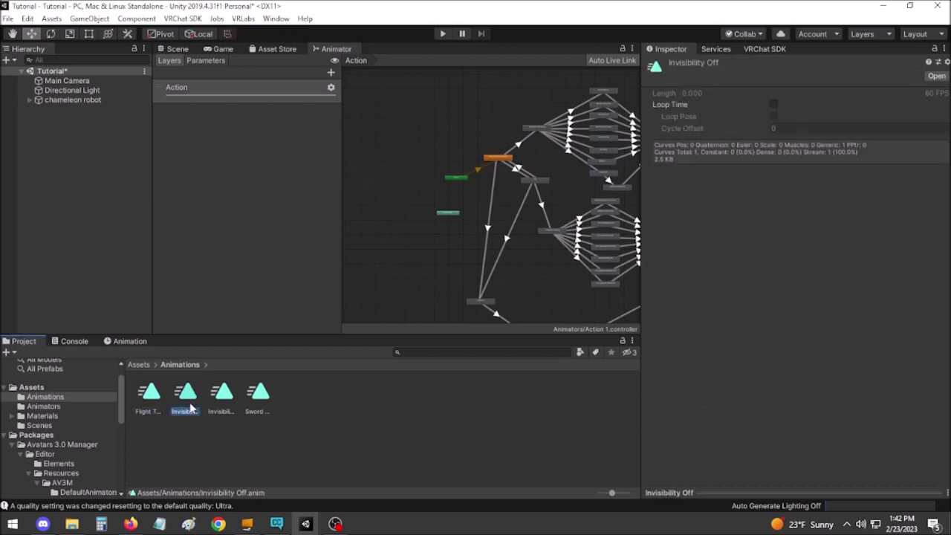
click(222, 401)
click(258, 401)
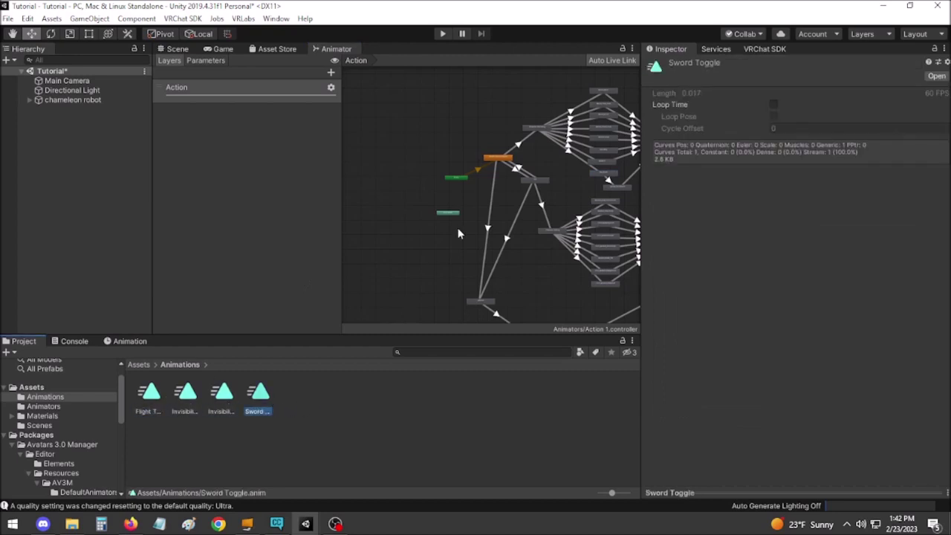
scroll(417, 156, down, 4)
drag(361, 75, 562, 229)
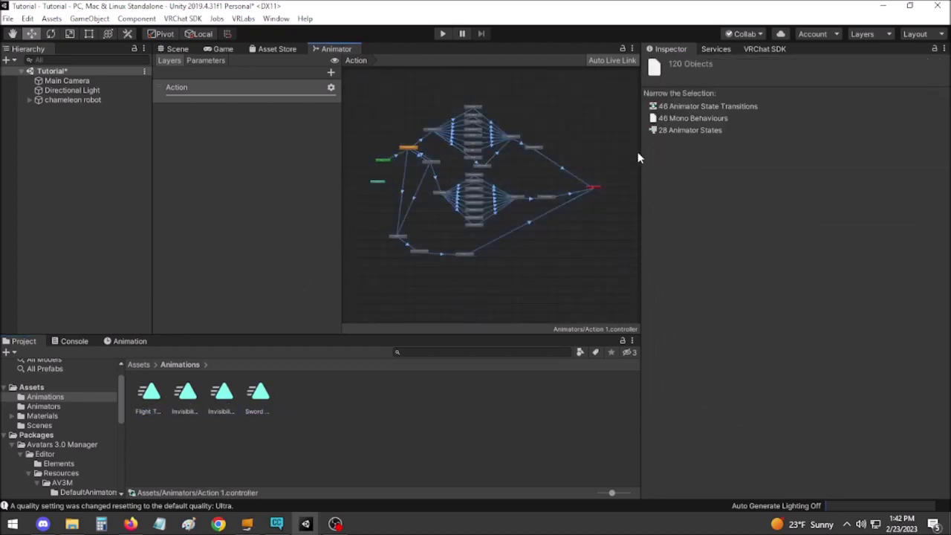
Narrow the selection to animator states and confirm Write Defaults on stand_point, stand_cheer_loop and backflip.
click(698, 129)
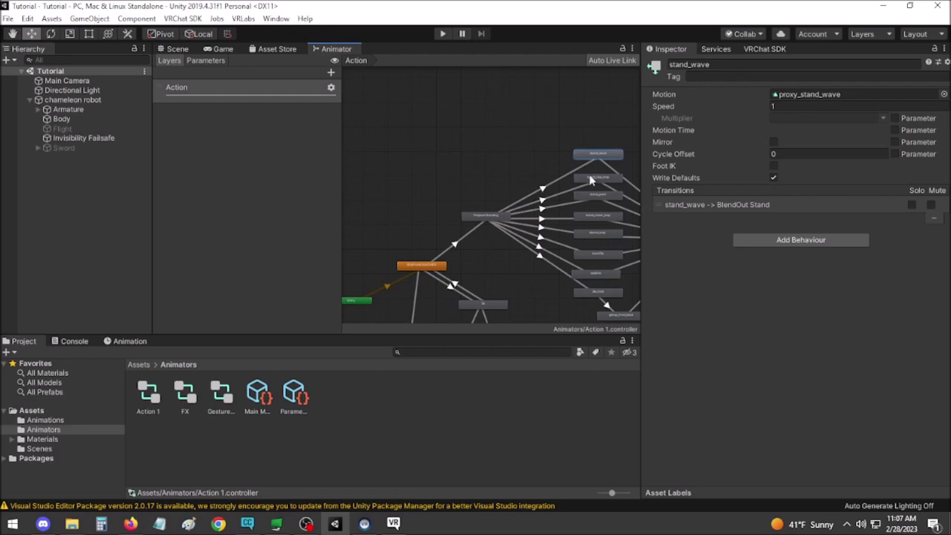
click(606, 197)
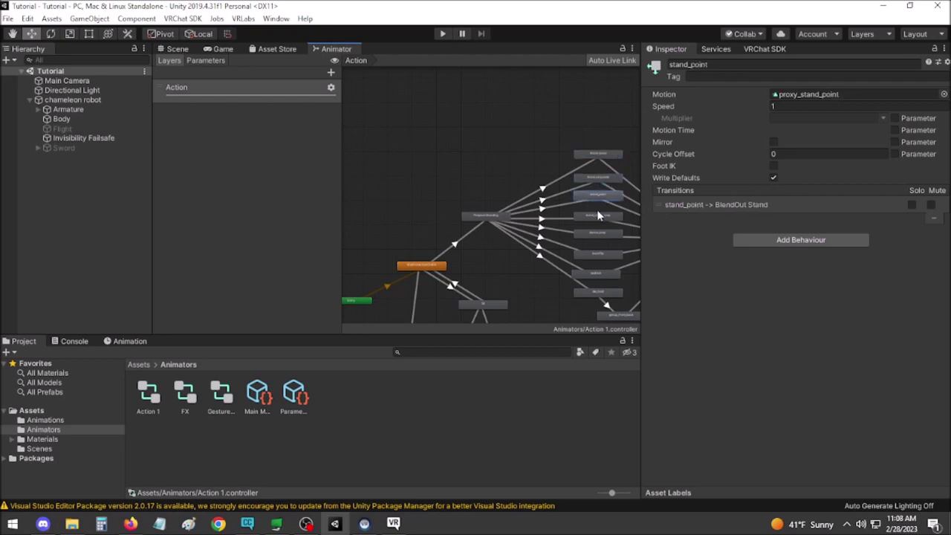
click(597, 216)
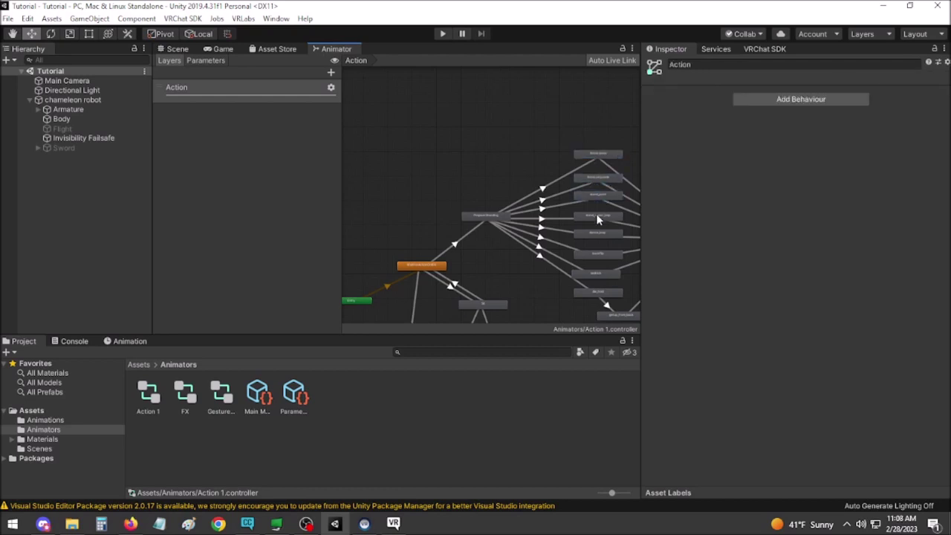
click(592, 254)
In VRChat, play Emote 5 from the avatar's Action Menu to test the WD On Action states.
click(393, 523)
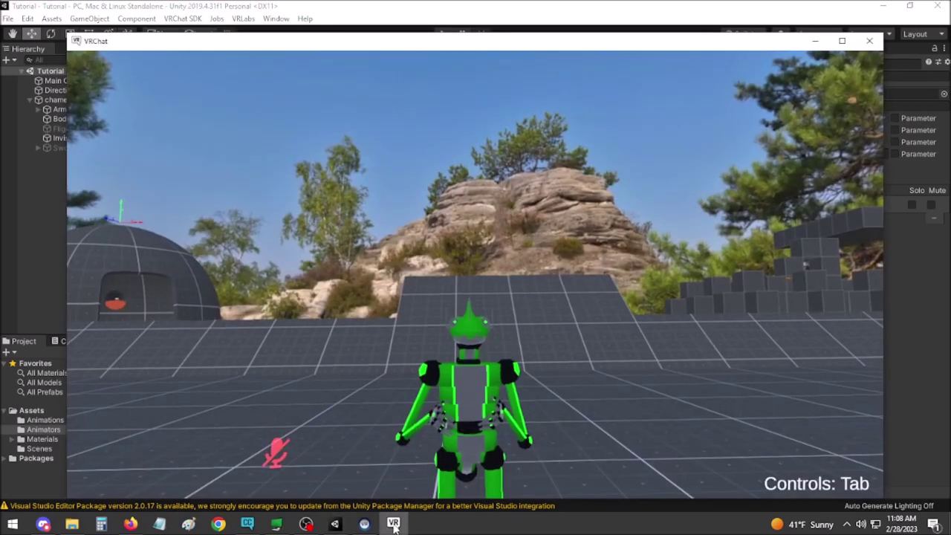
key(r)
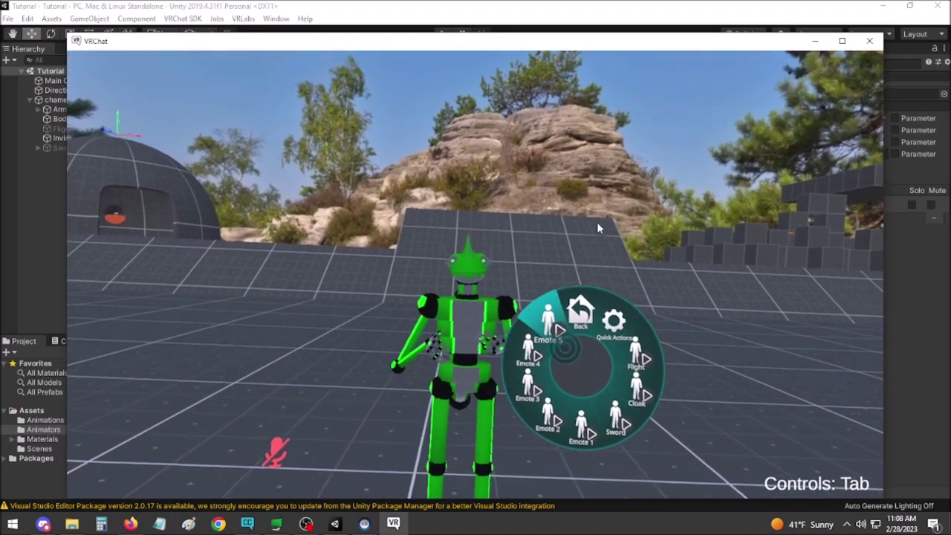
click(596, 222)
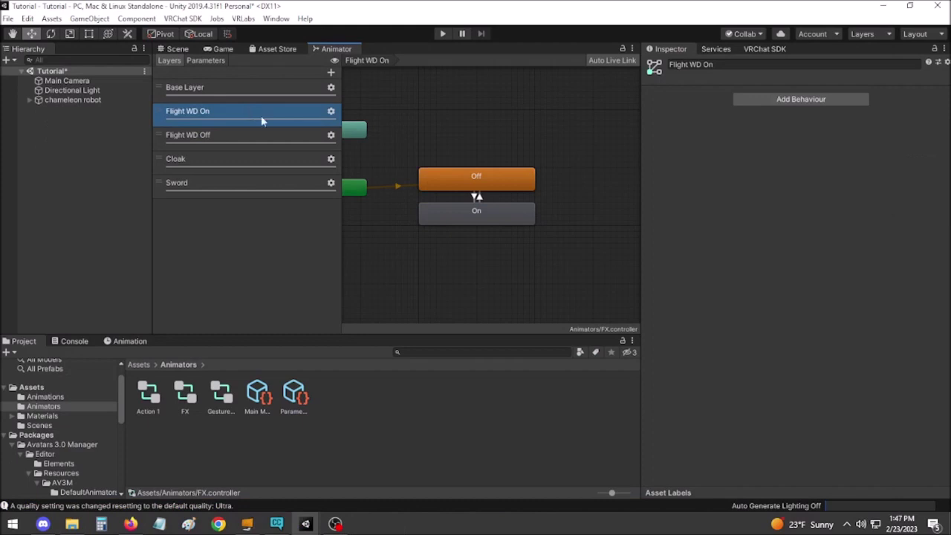
Add an empty New State to the Flight WD On layer's graph.
right_click(461, 260)
mouse_move(517, 269)
click(624, 266)
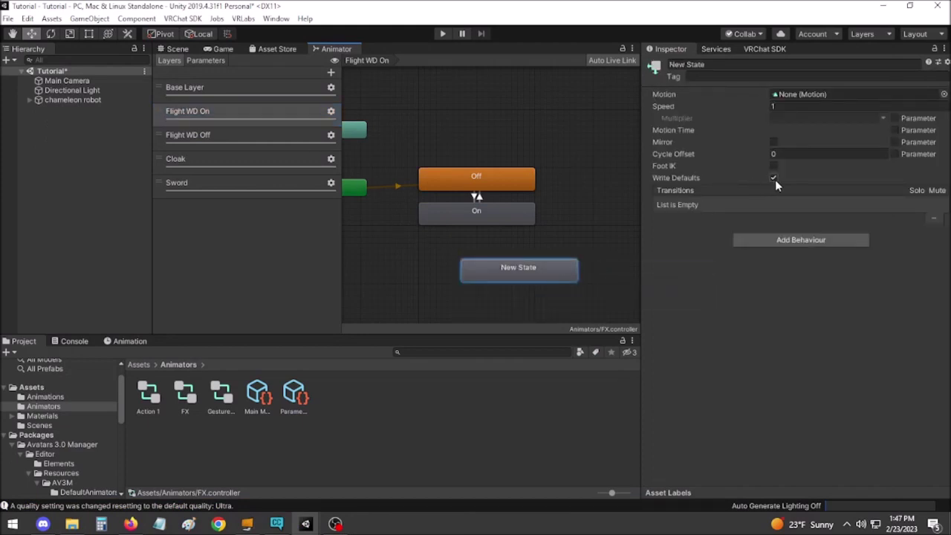
Open the On state's WD On Flight clip to view its Flight Is Active key.
click(491, 214)
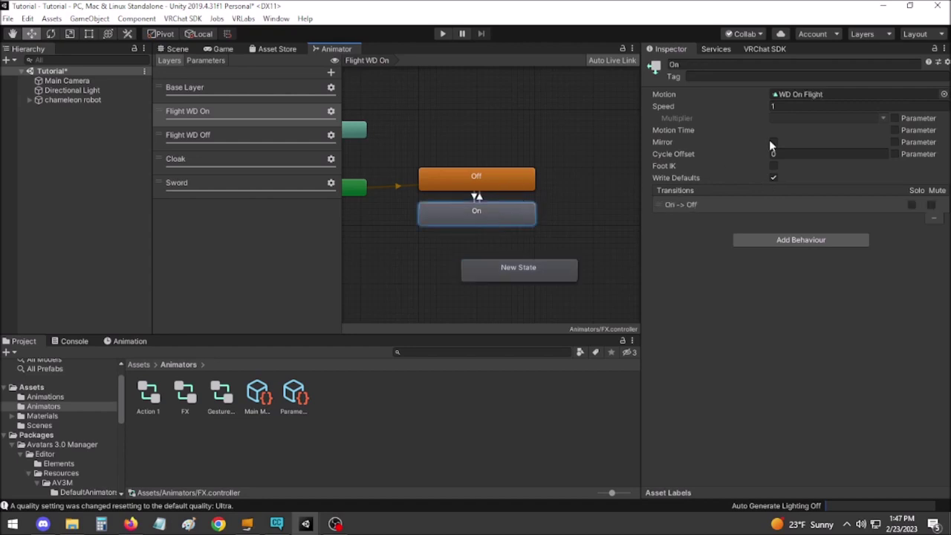
click(810, 94)
double_click(810, 94)
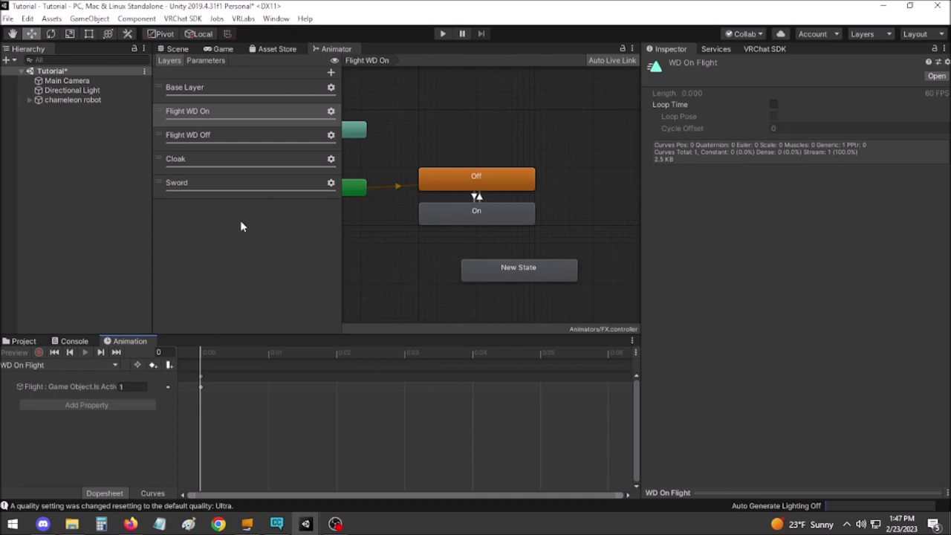
Open the WD Off Flight clip from the Flight WD Off On state and compare its keys at frames 0 and 1.
click(280, 138)
click(528, 209)
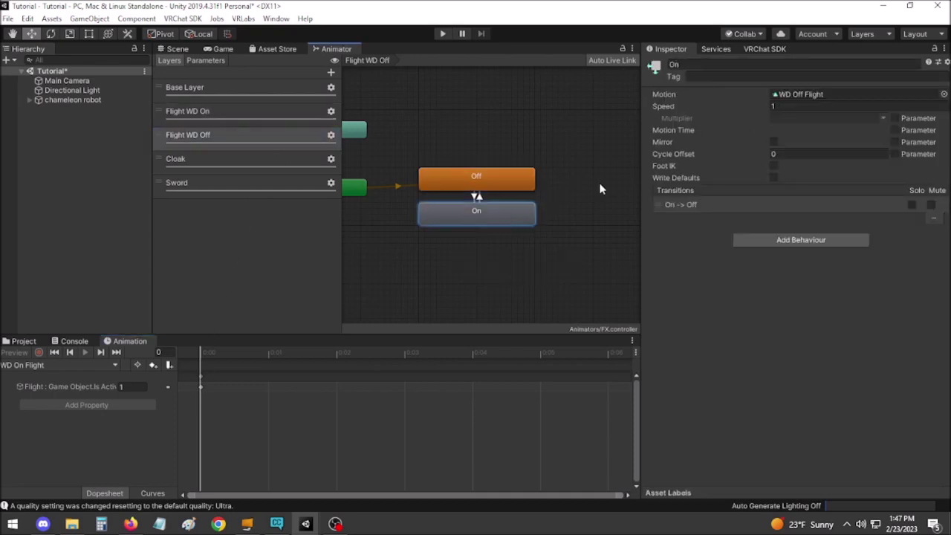
click(820, 97)
click(25, 341)
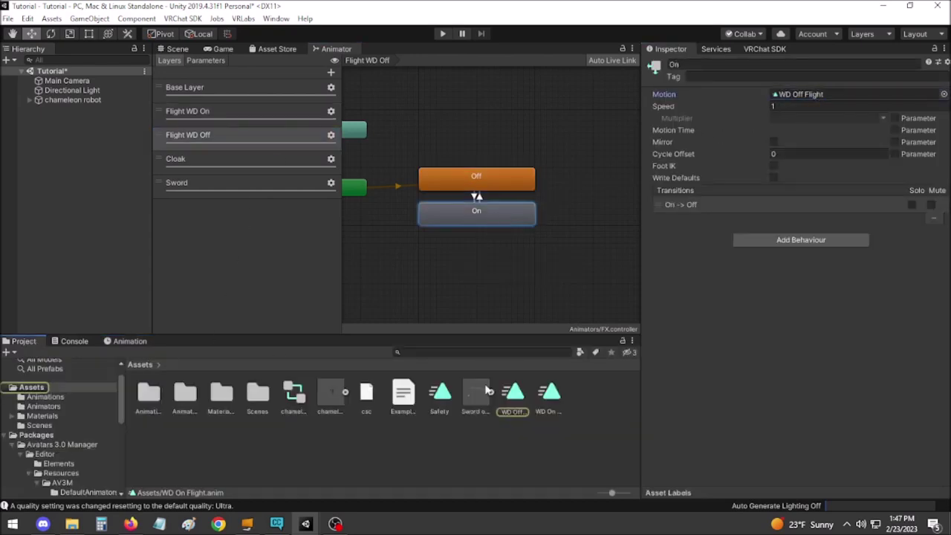
double_click(519, 401)
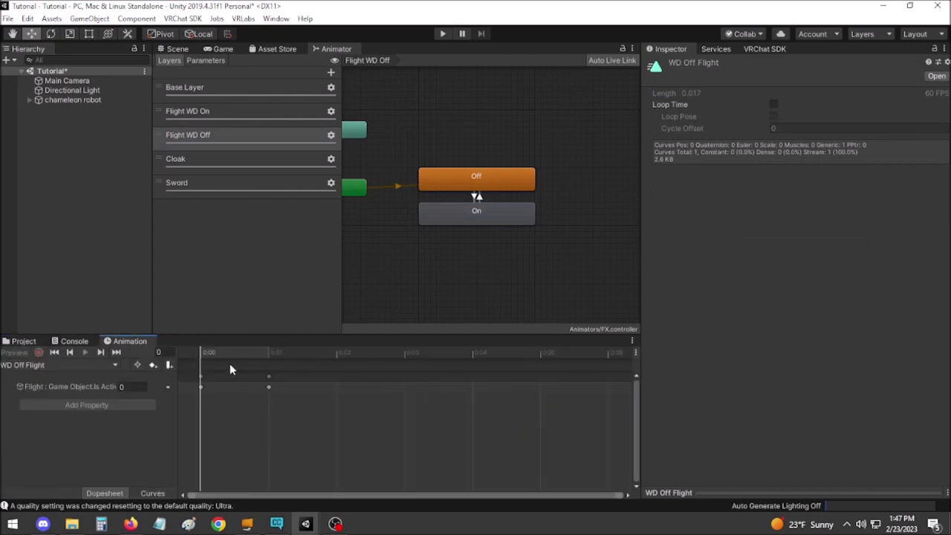
click(267, 352)
click(208, 351)
click(268, 352)
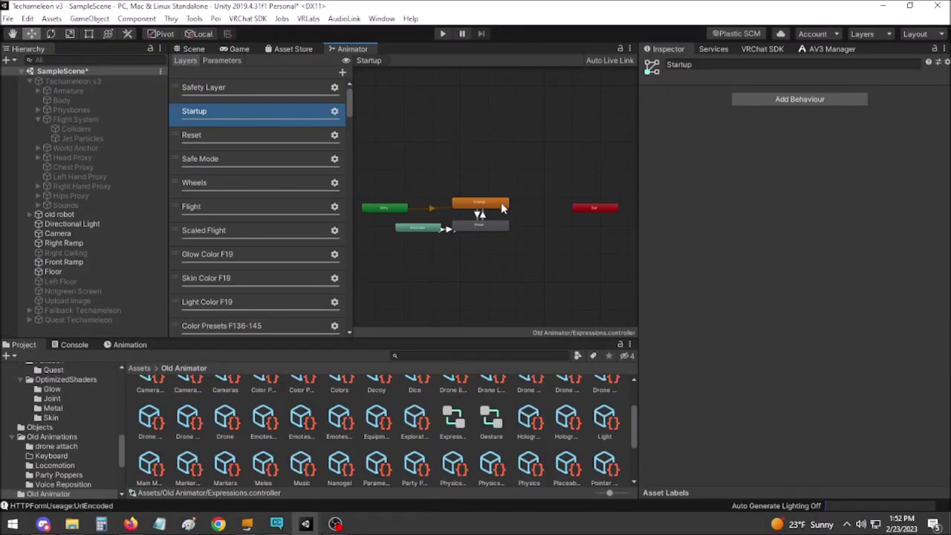
Review the Expressions controller's Startup, Reset, Scaled Flight, Function Toggles and Flight layers.
click(502, 202)
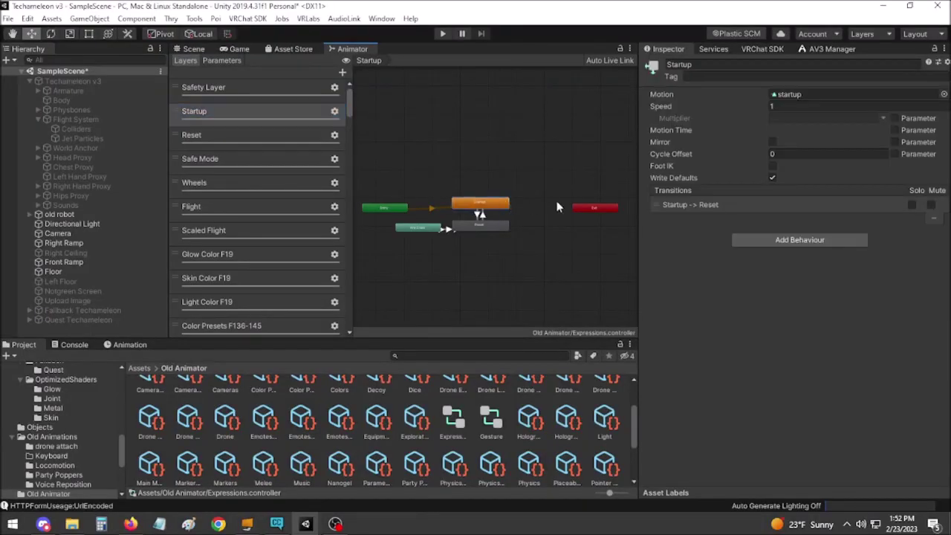
click(279, 138)
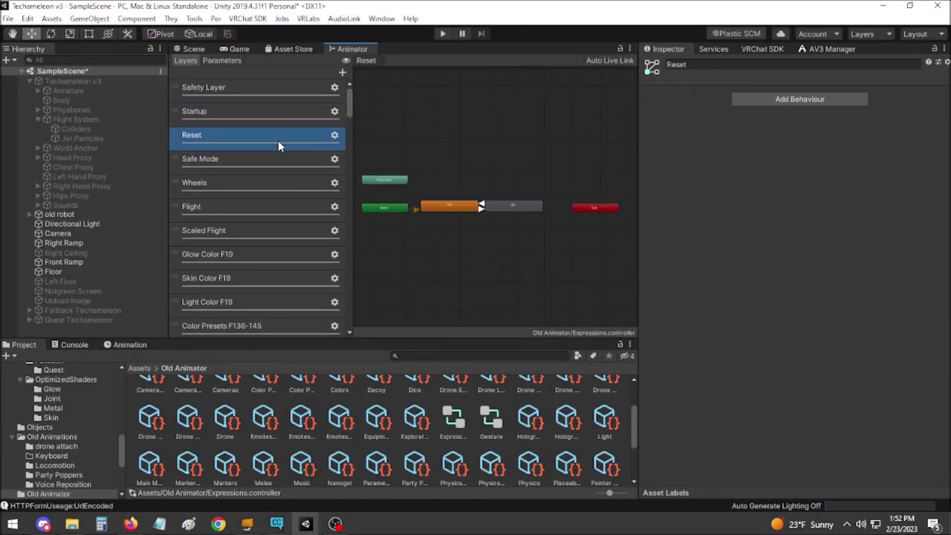
key(Down)
key(Down)
key(Down)
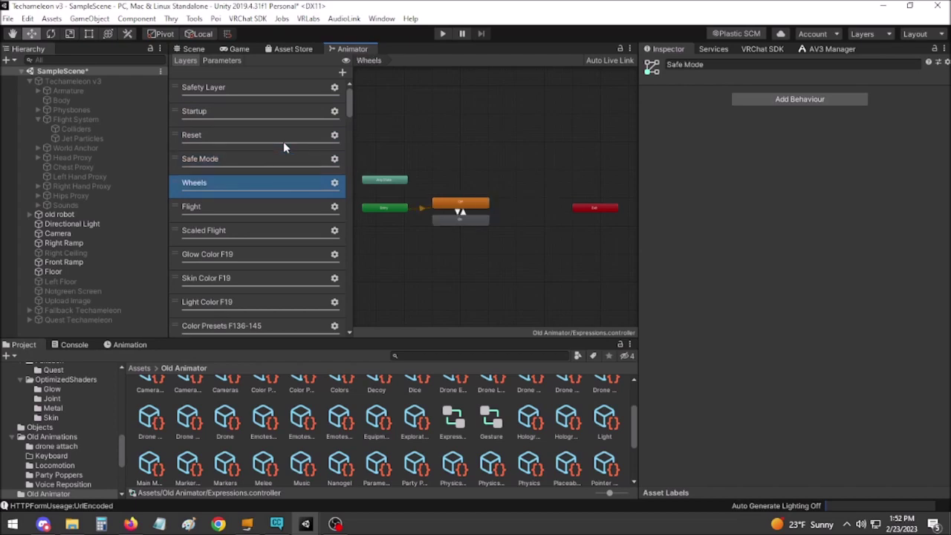
key(Down)
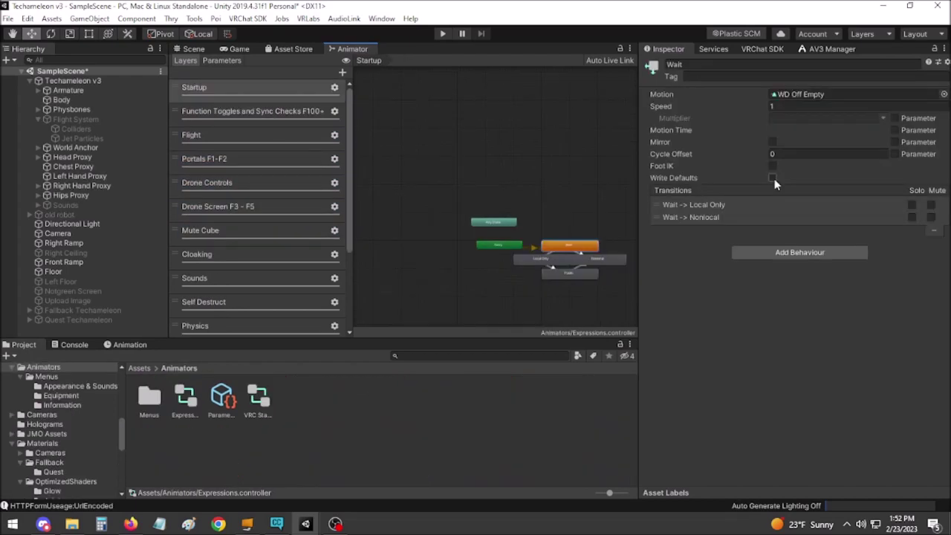
click(272, 120)
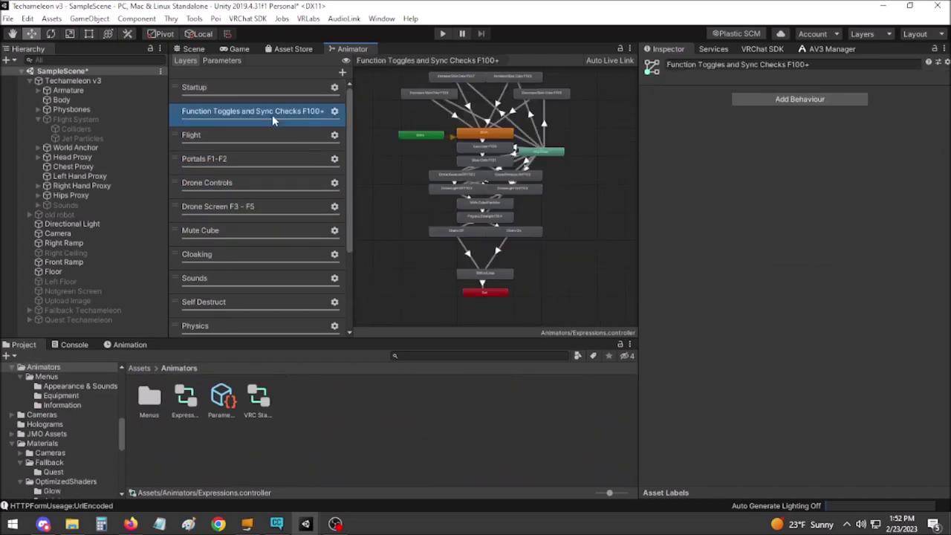
click(290, 136)
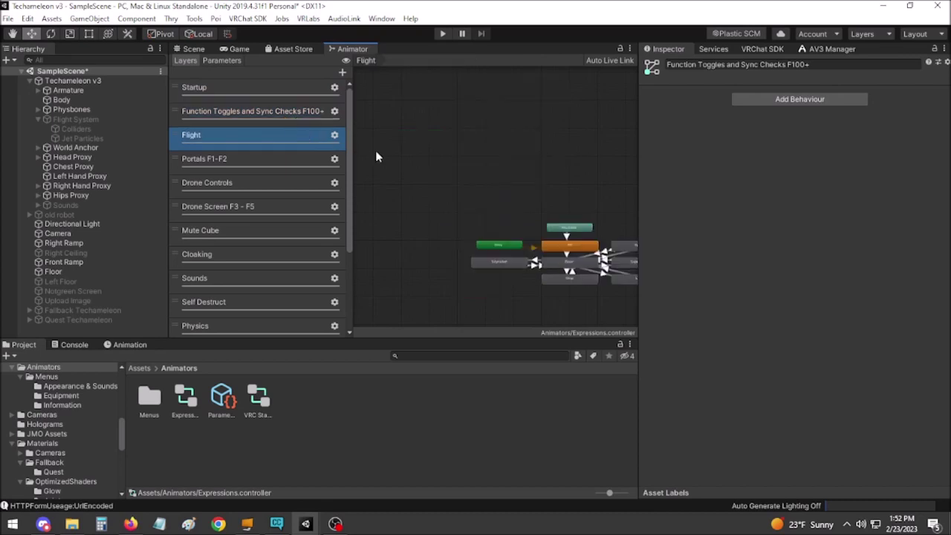
click(296, 141)
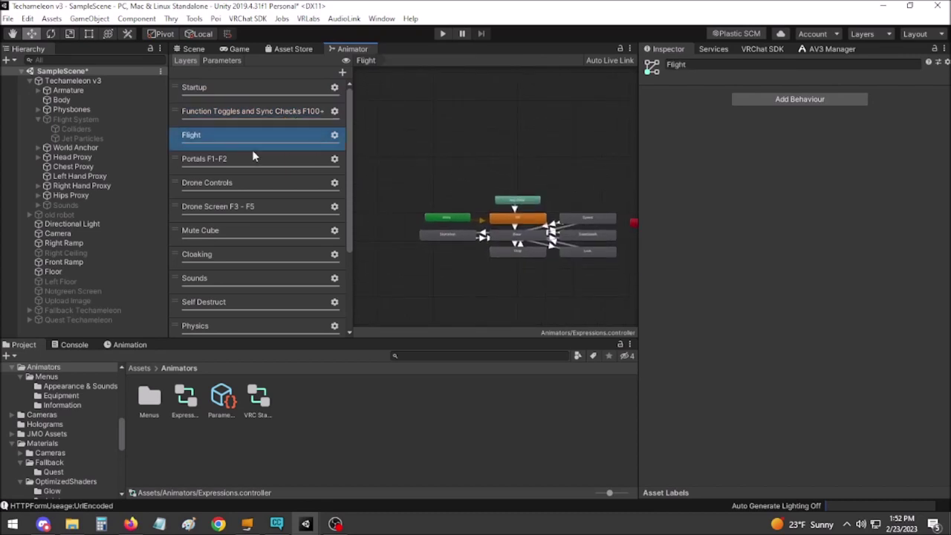
Step through the Portals, Drone Controls, Drone Screen, Mute Cube, Cloaking, Sounds and Self Destruct layers.
click(246, 160)
click(332, 181)
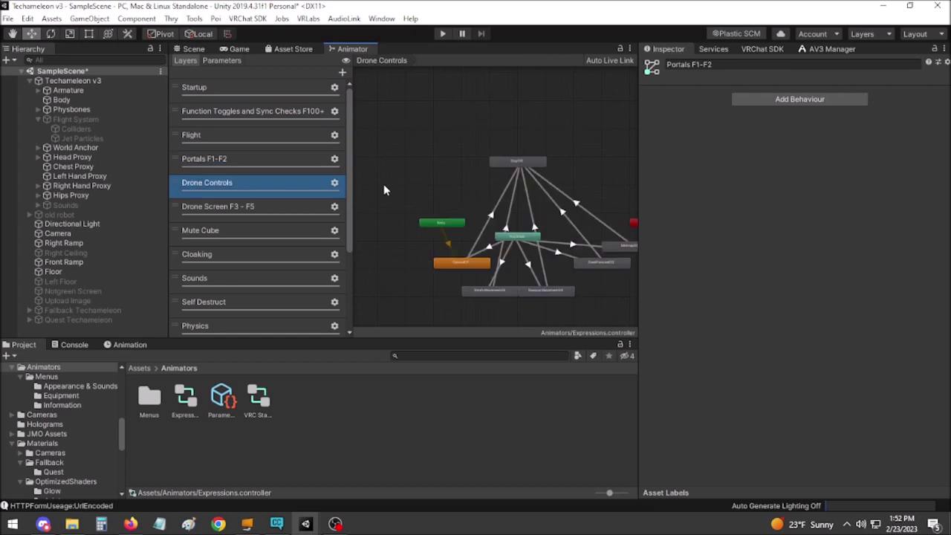
key(Down)
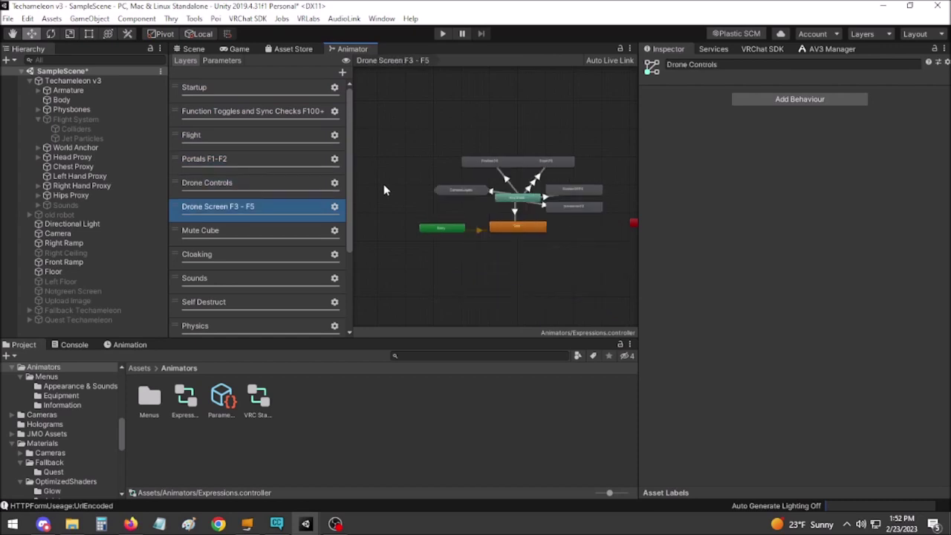
key(Down)
key(Down)
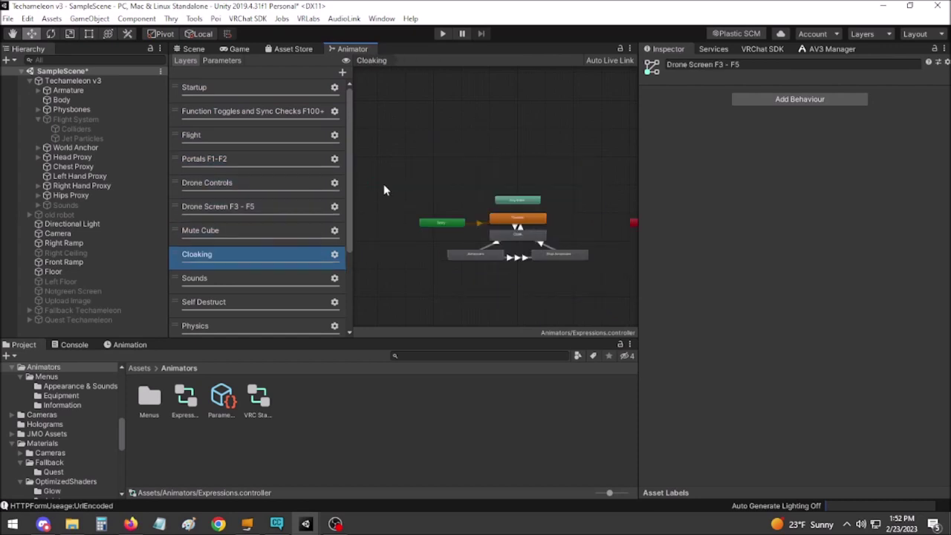
key(Down)
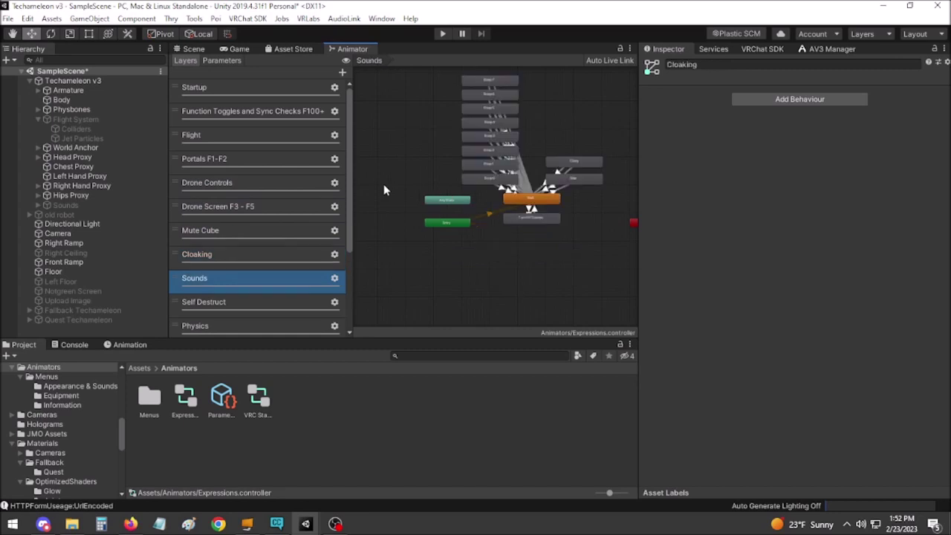
key(Down)
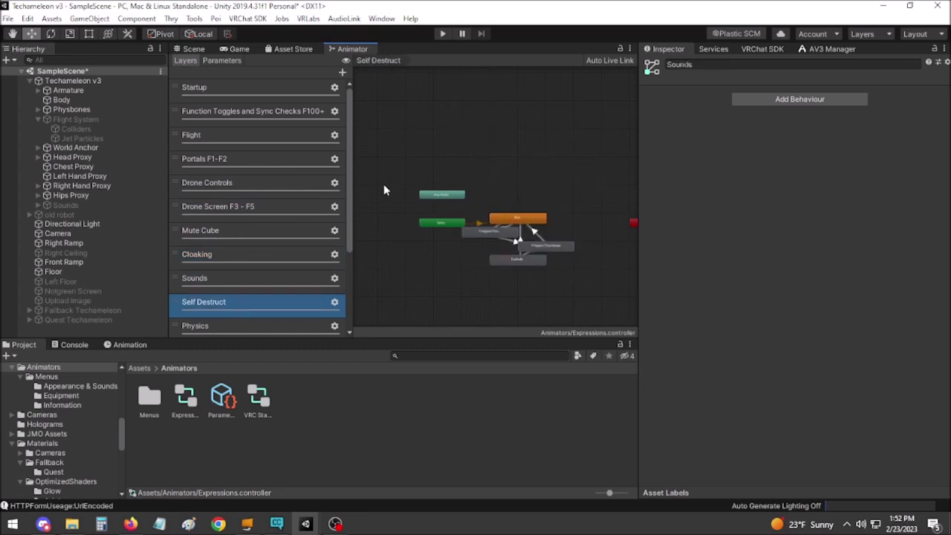
key(Down)
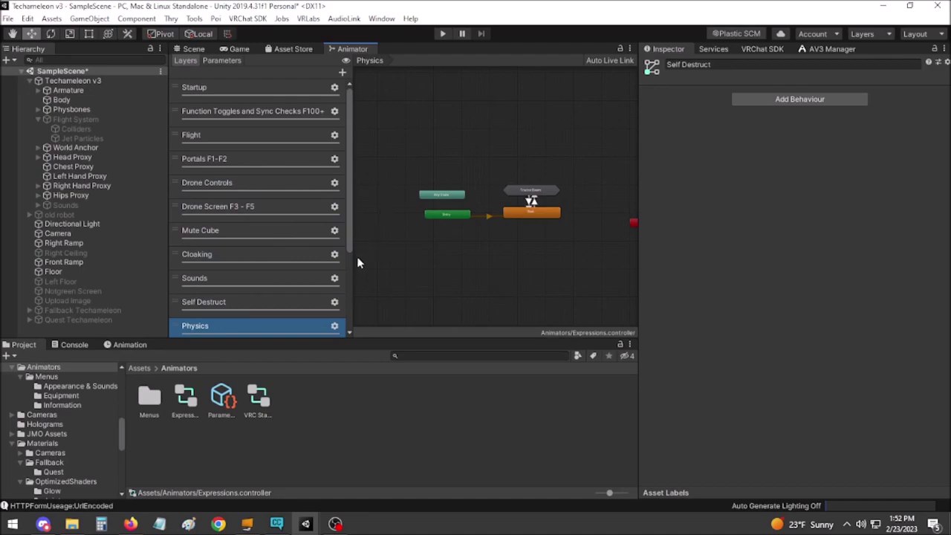